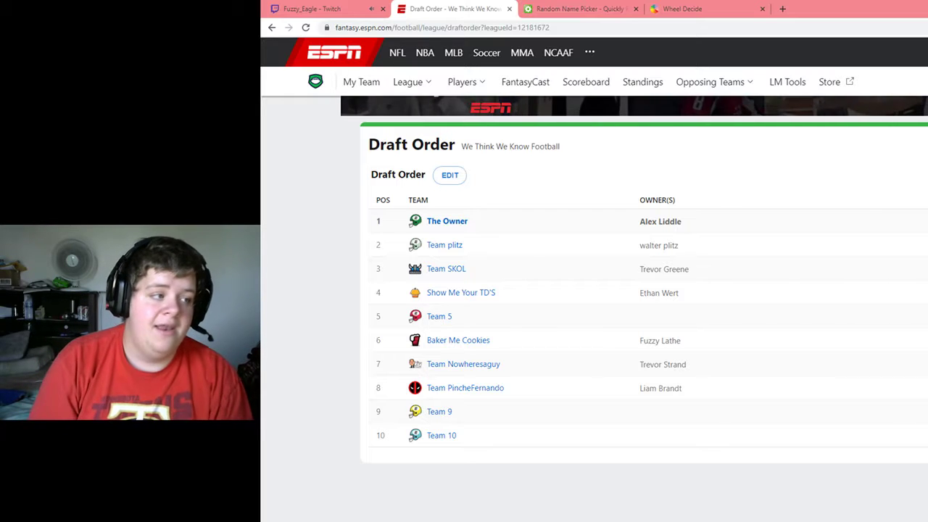
Open the ESPN draft order for editing, and review the wheel's choices and the random picker's name list.
click(450, 176)
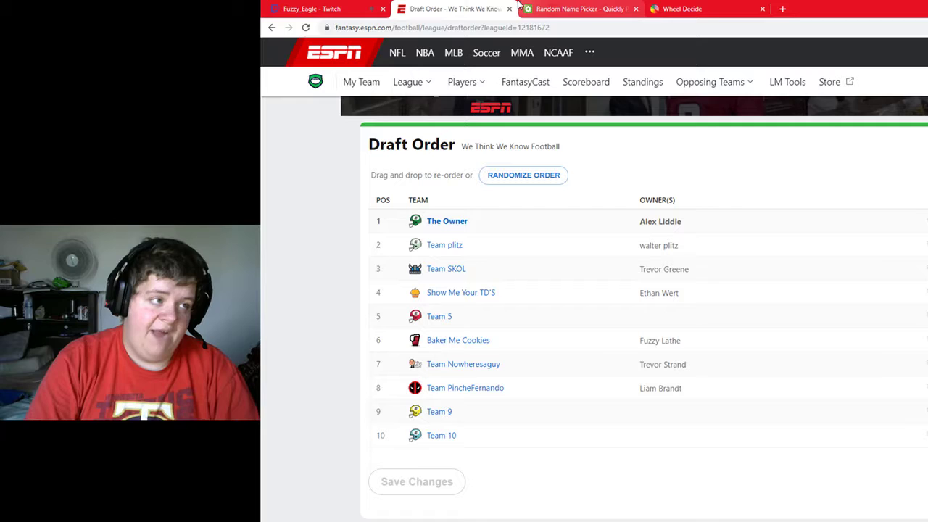
click(694, 9)
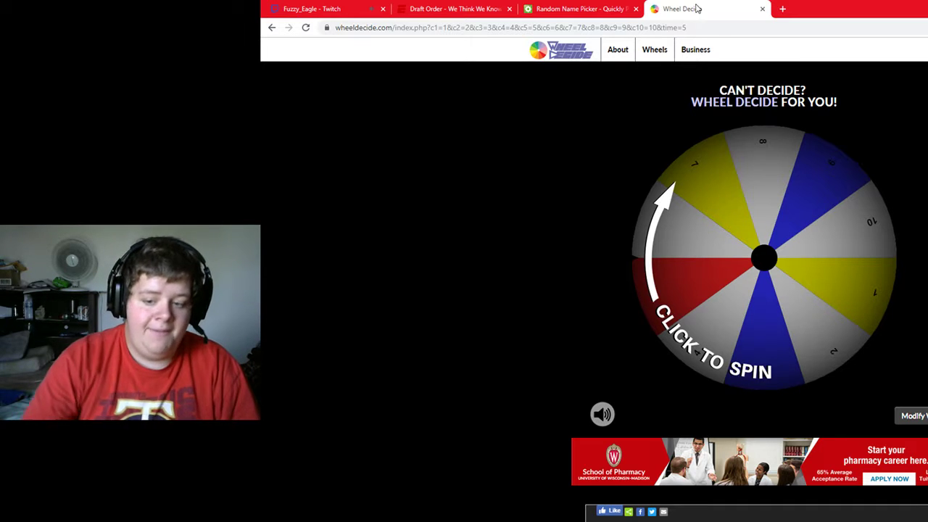
scroll(855, 387, down, 5)
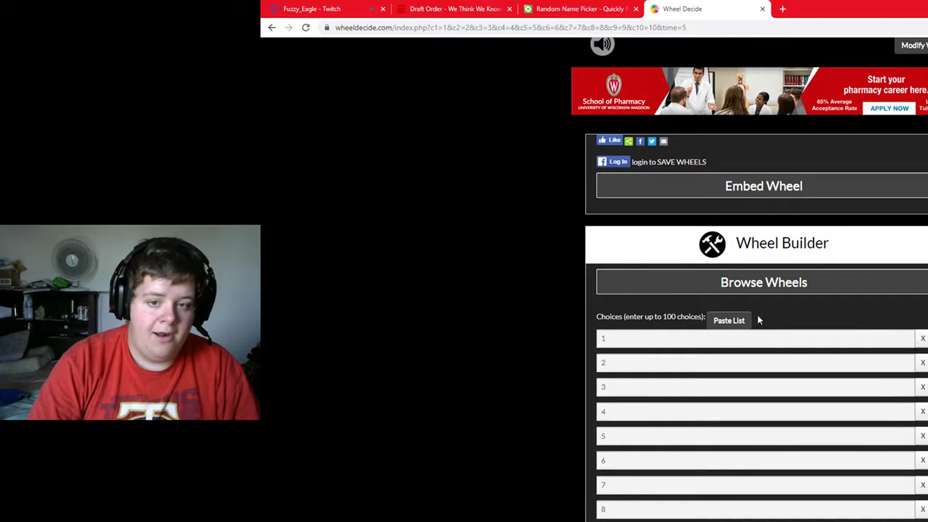
scroll(700, 410, down, 1)
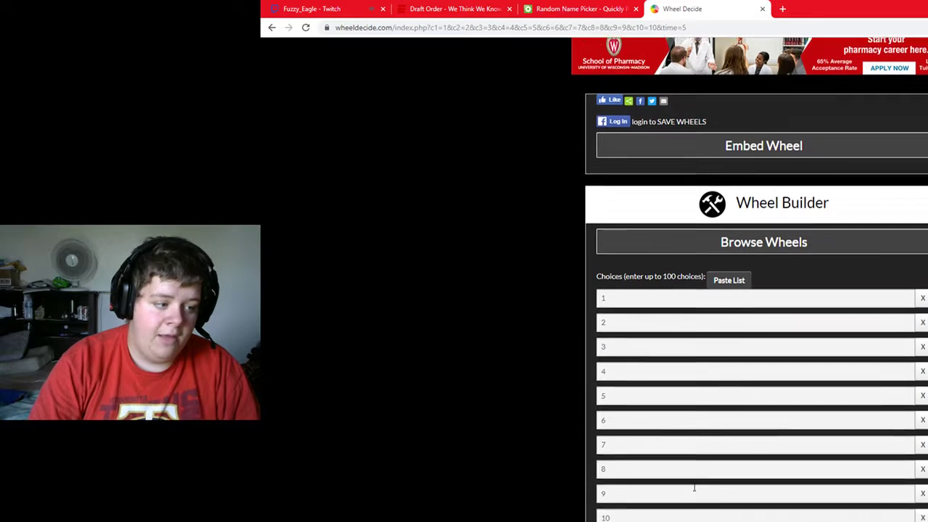
scroll(797, 457, up, 1)
scroll(813, 465, up, 4)
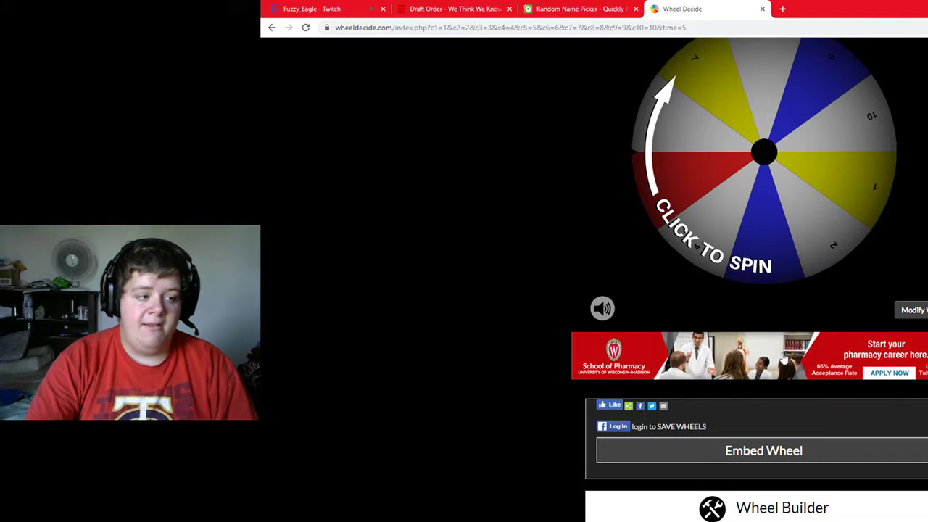
scroll(652, 435, up, 2)
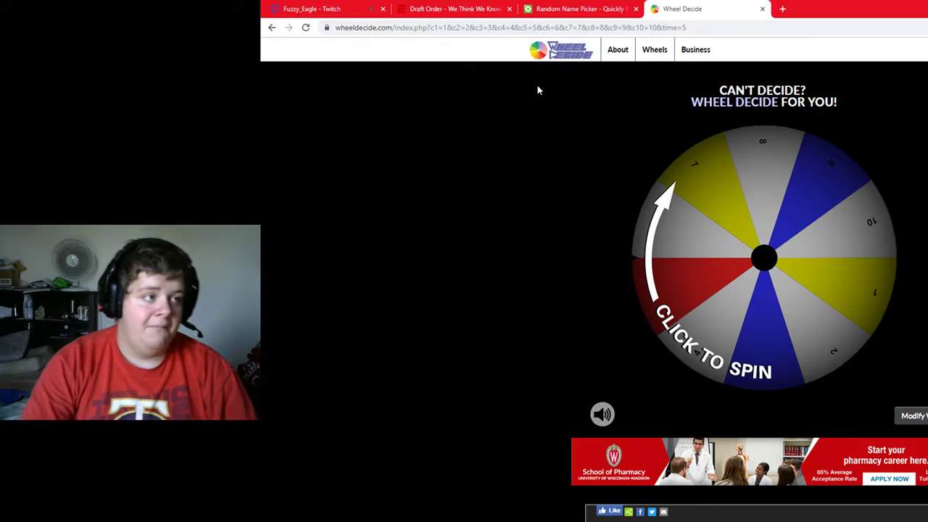
click(598, 6)
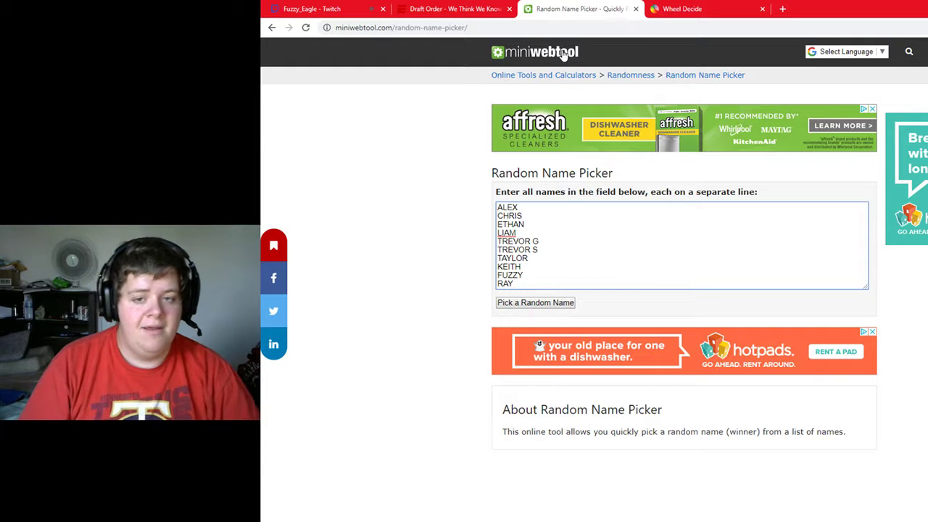
Spin the Wheel Decide wheel for a draft position and pick a random name in Random Name Picker.
click(706, 8)
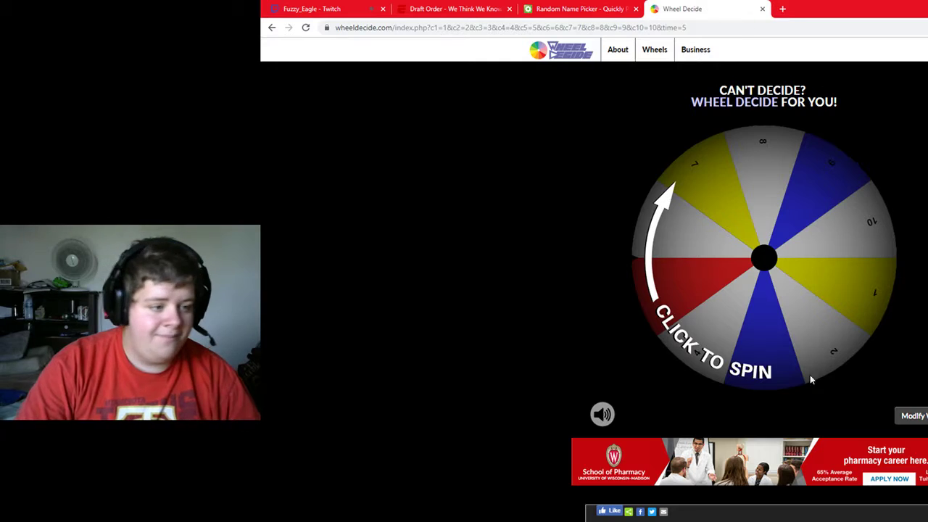
scroll(855, 327, down, 1)
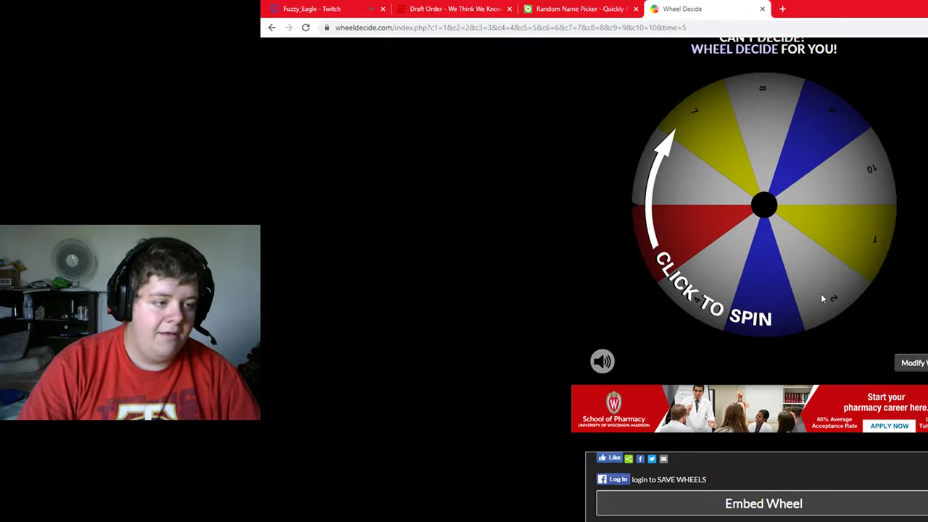
click(759, 206)
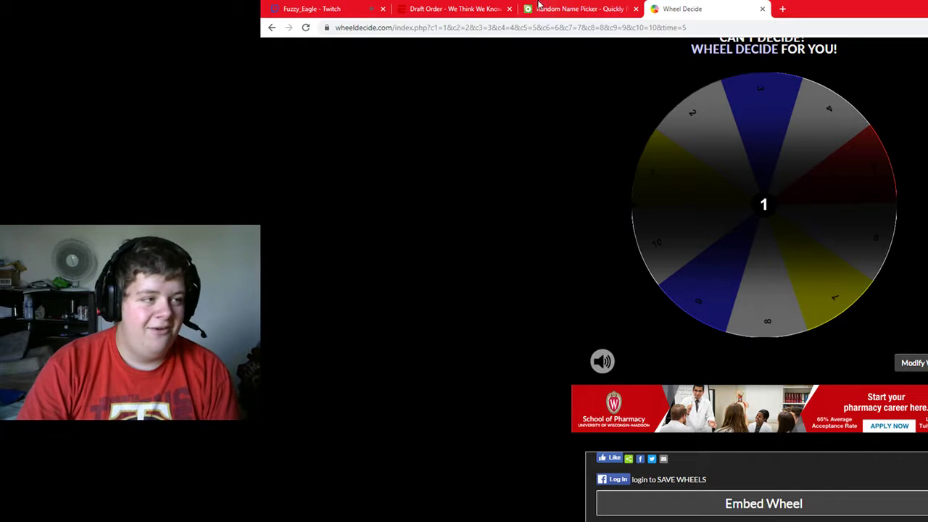
click(580, 9)
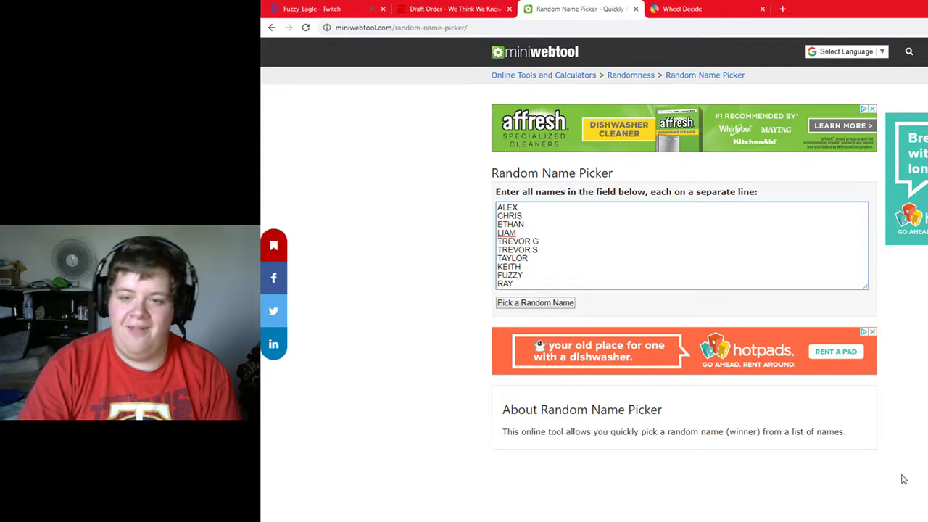
click(549, 307)
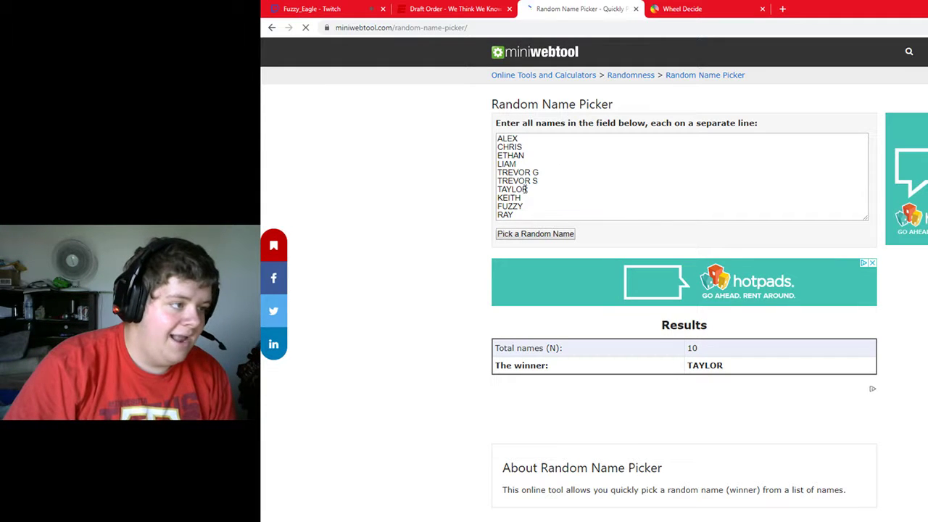
Remove the drawn participant from the name list and move Team 10 to position 1 in the ESPN draft order.
drag(528, 189, 486, 193)
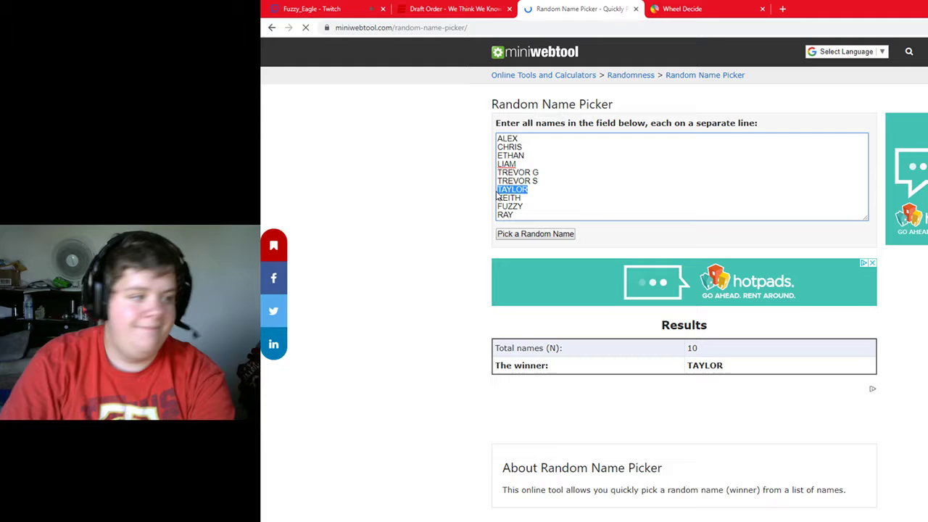
key(BackSpace)
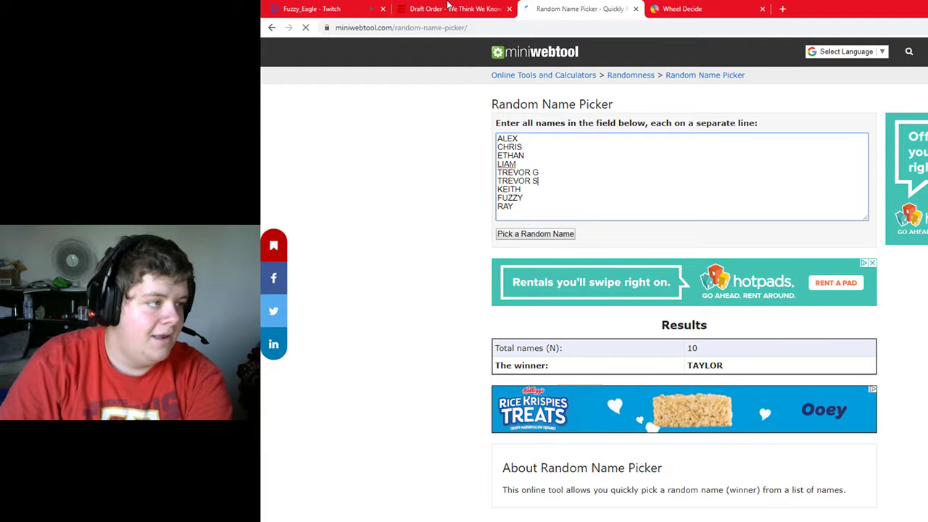
click(455, 7)
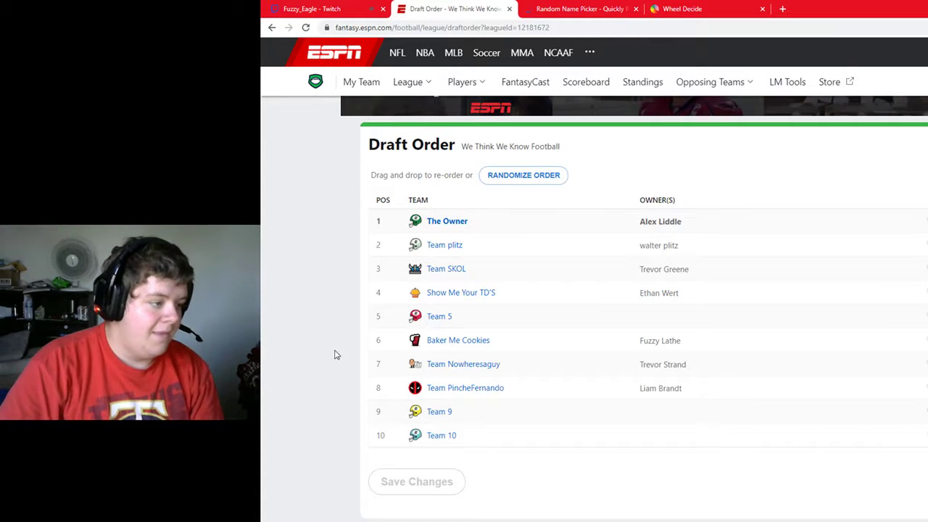
drag(454, 435, 475, 222)
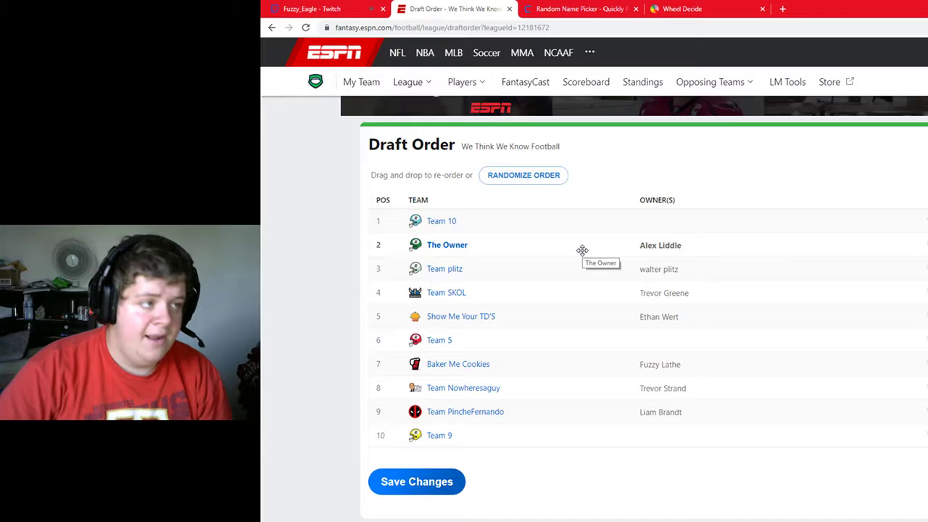
Remove choice 1 from the number wheel in Wheel Decide and update the wheel.
click(607, 6)
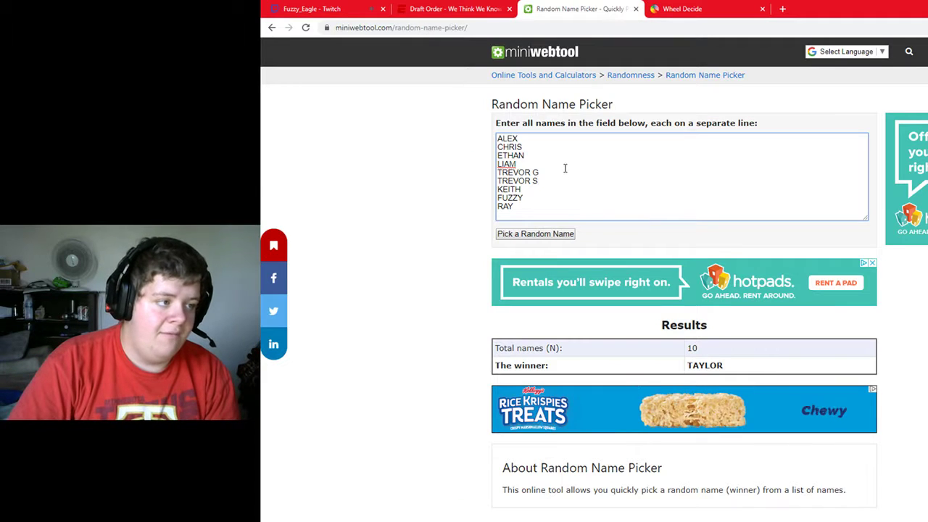
click(707, 7)
scroll(694, 324, down, 5)
click(919, 290)
scroll(919, 290, down, 4)
click(696, 342)
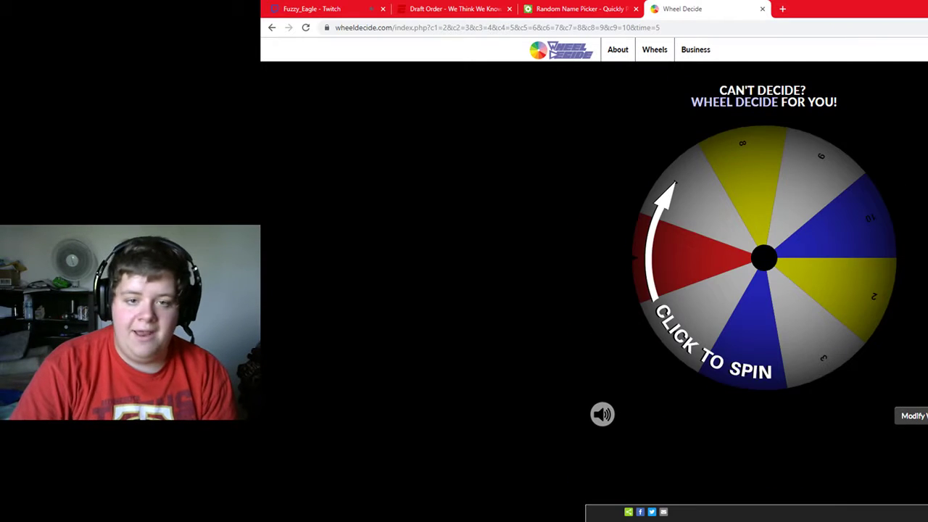
Spin the wheel of choices 2 to 10 and pick a random name from the remaining participants.
click(848, 215)
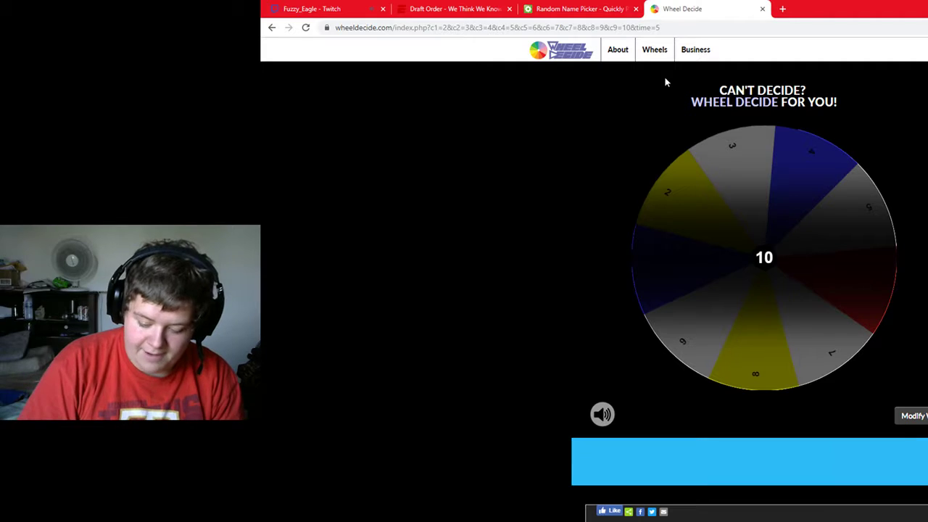
click(573, 9)
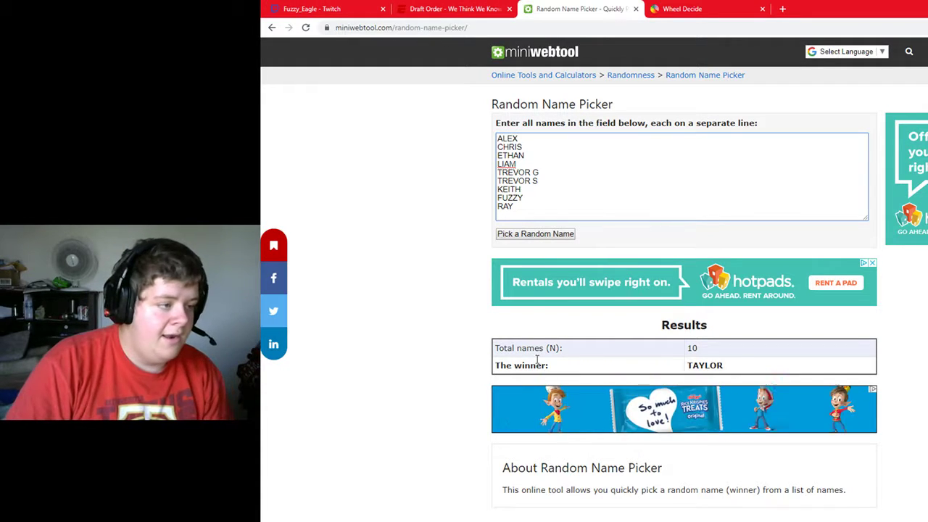
click(555, 235)
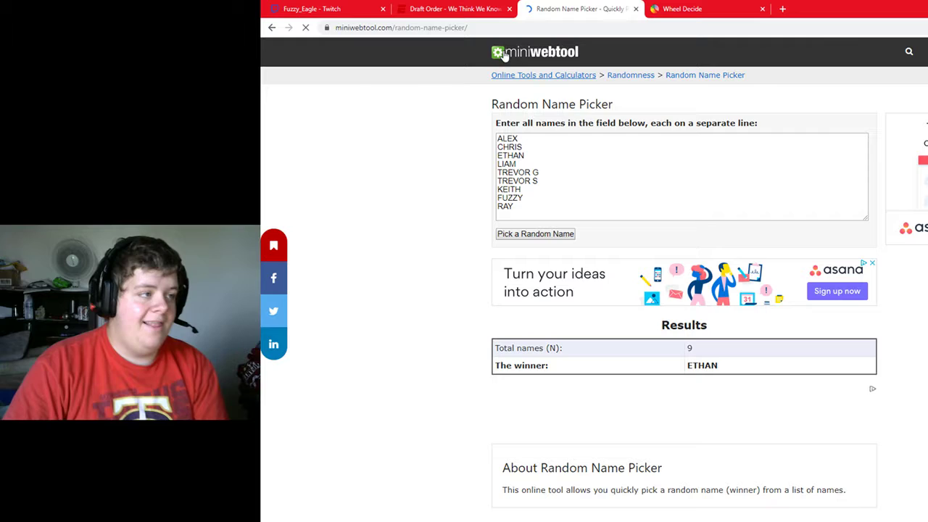
Move the team Show Me Your TD'S to position 10 in the ESPN draft order.
click(462, 8)
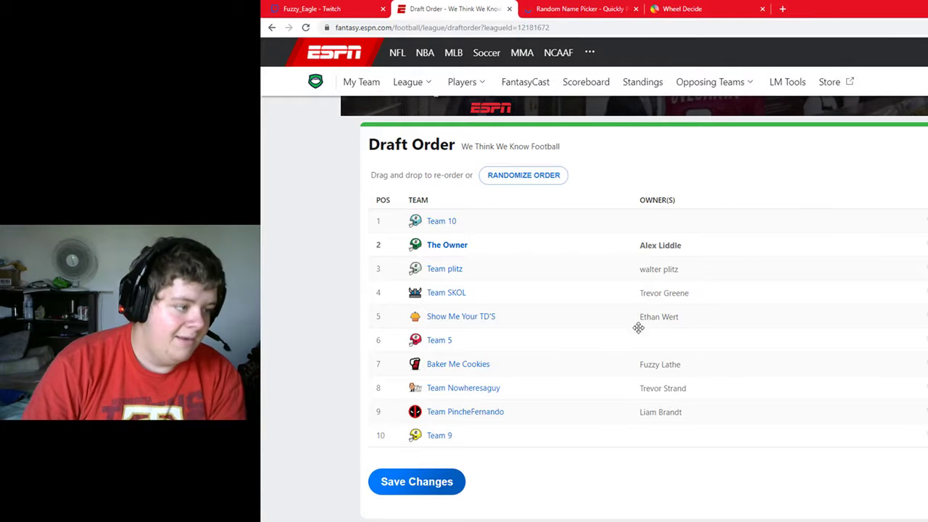
drag(656, 321, 635, 432)
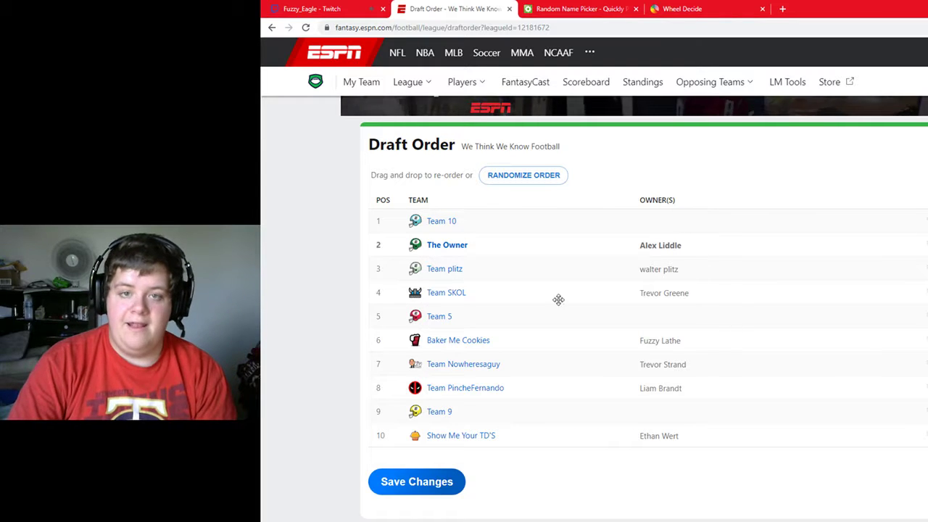
Remove the second drawn participant from the list in Random Name Picker.
click(576, 9)
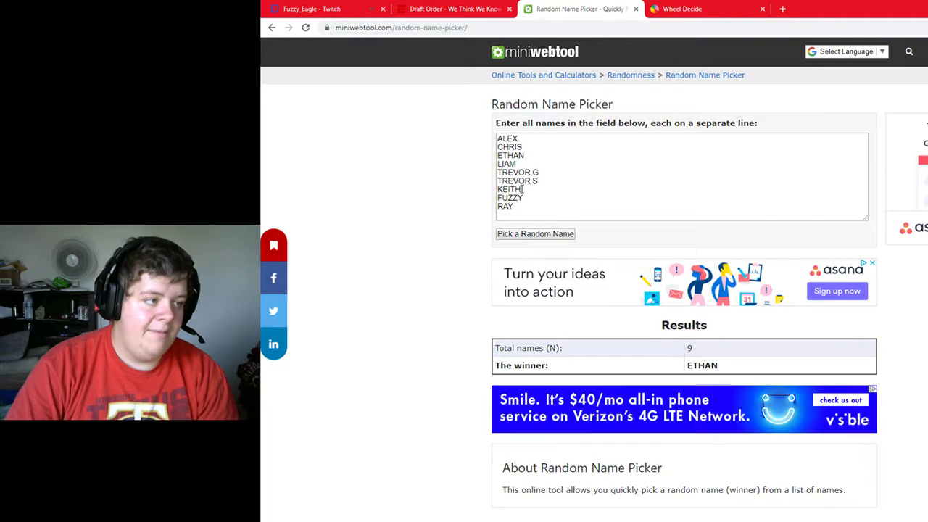
drag(521, 161, 496, 156)
click(528, 155)
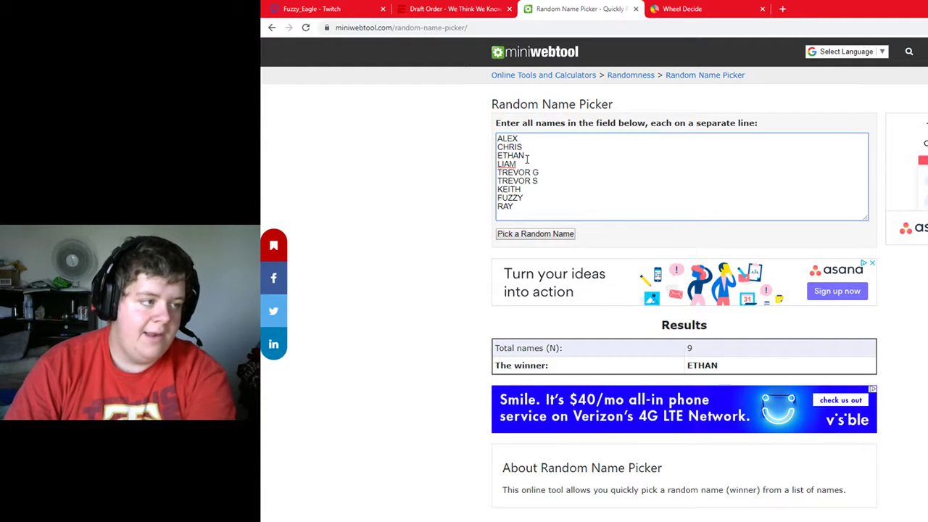
key(BackSpace)
key(BackSpace)
key(BackSpace)
key(BackSpace)
key(BackSpace)
key(BackSpace)
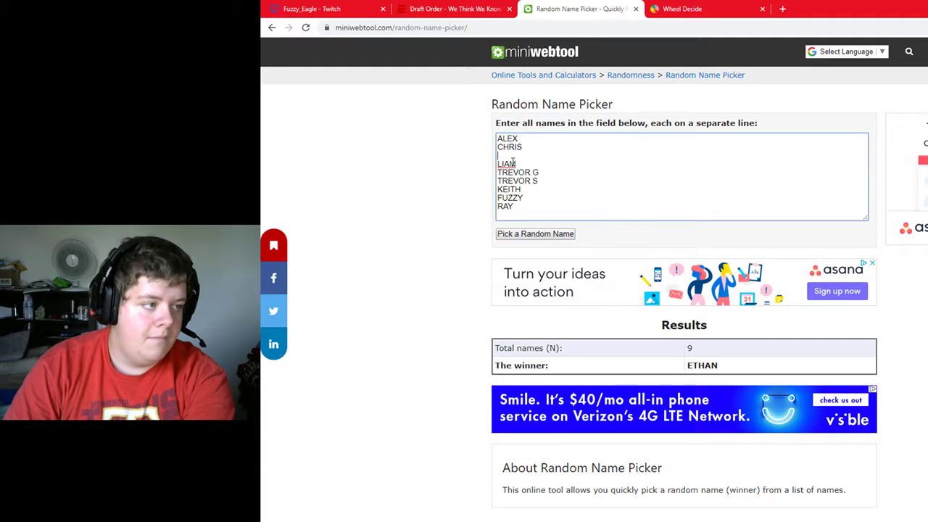
Remove choice 10 from the Wheel Decide wheel and update it to offer only 2 to 9.
click(681, 8)
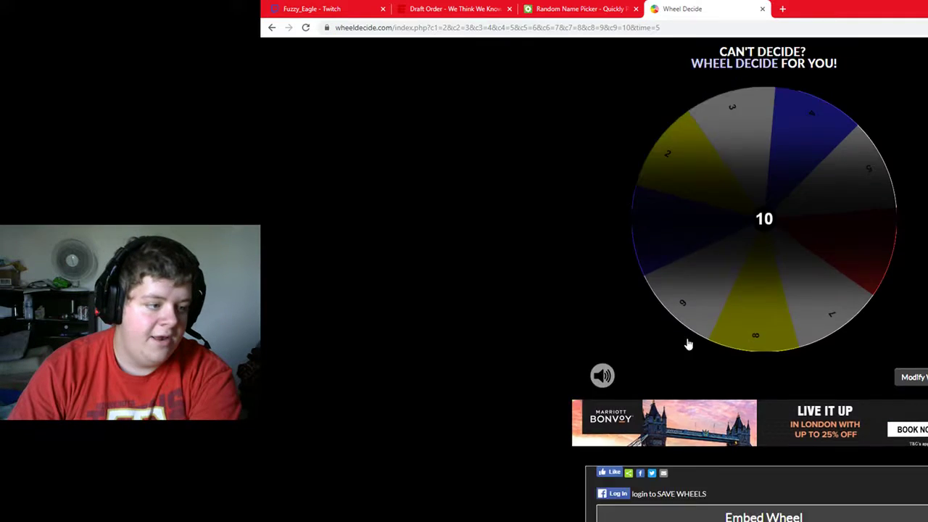
scroll(786, 410, down, 5)
click(921, 428)
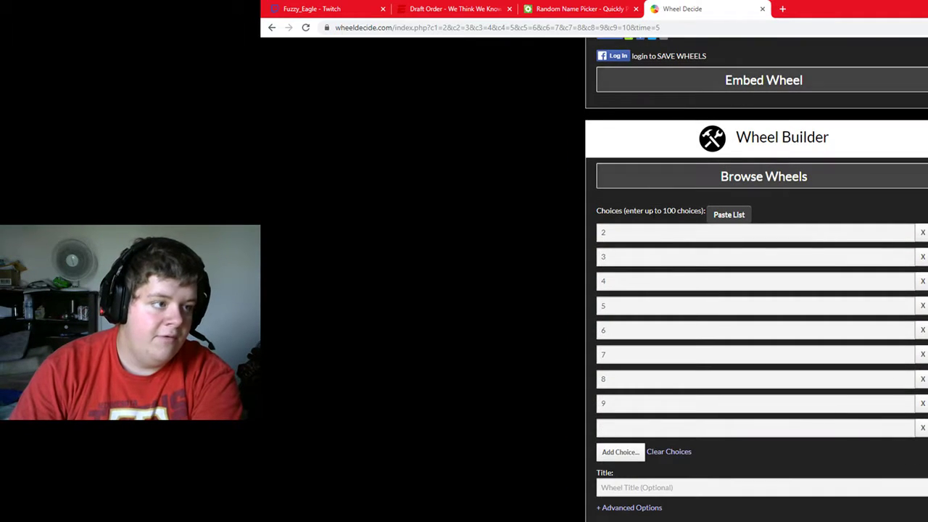
click(580, 9)
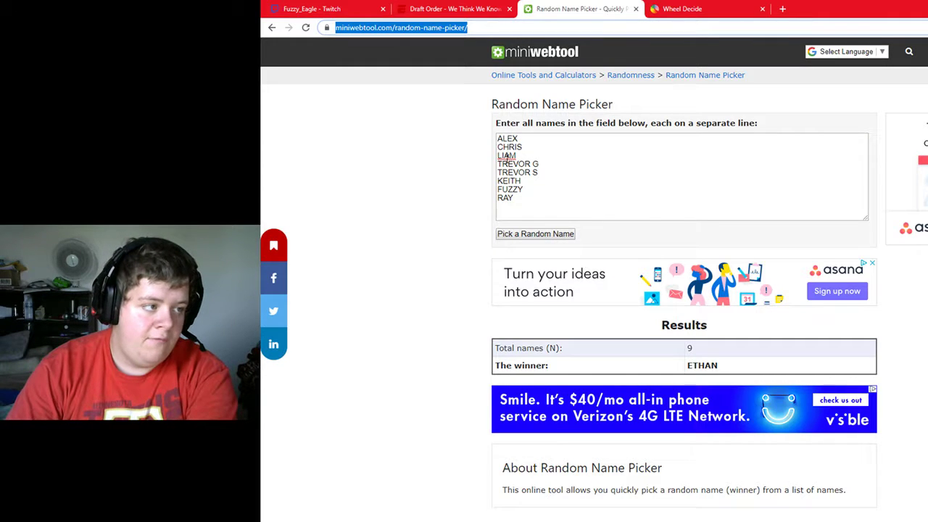
click(674, 9)
scroll(797, 434, down, 1)
scroll(789, 413, up, 1)
click(451, 9)
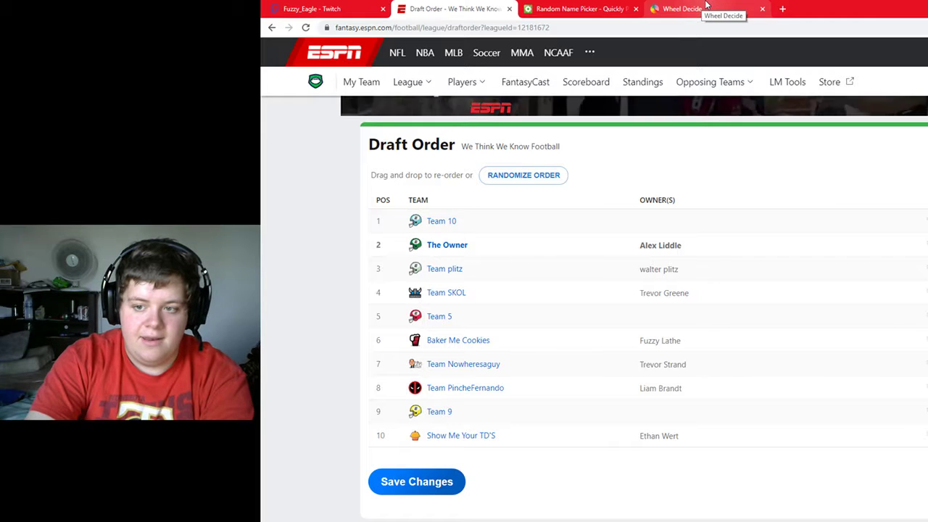
click(702, 9)
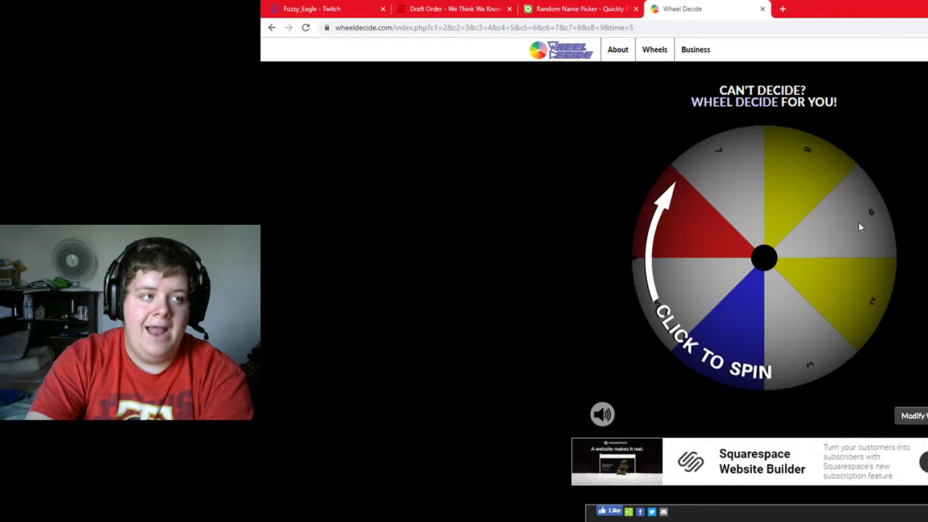
Spin the wheel of choices 2 to 9 and pick a random name from the shortened participant list.
click(847, 267)
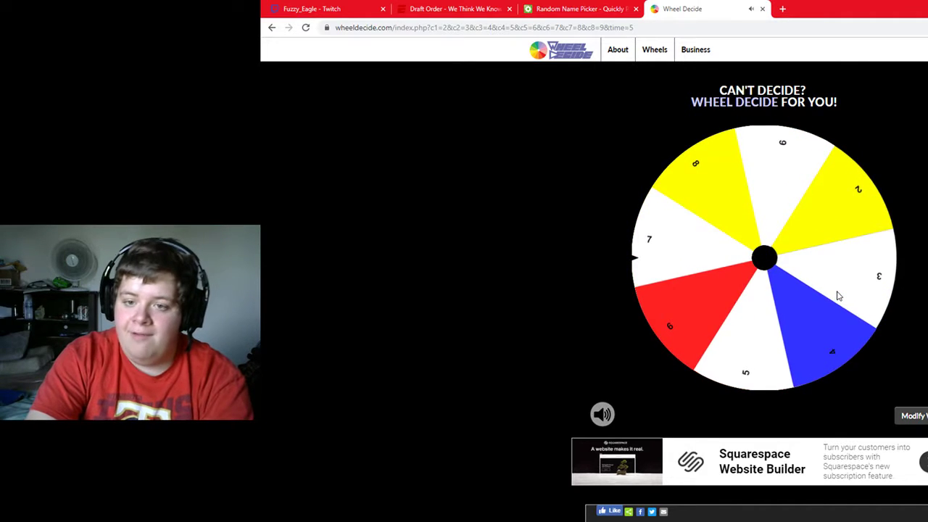
click(576, 9)
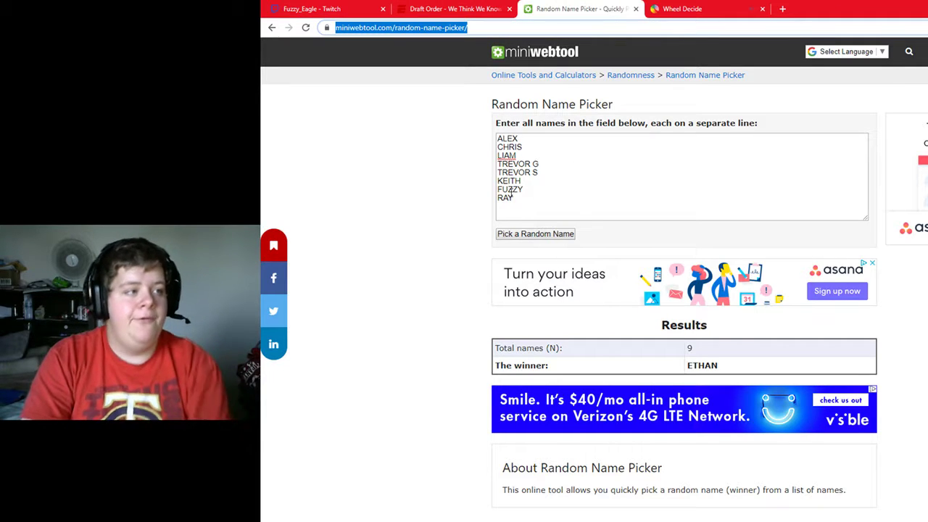
click(562, 234)
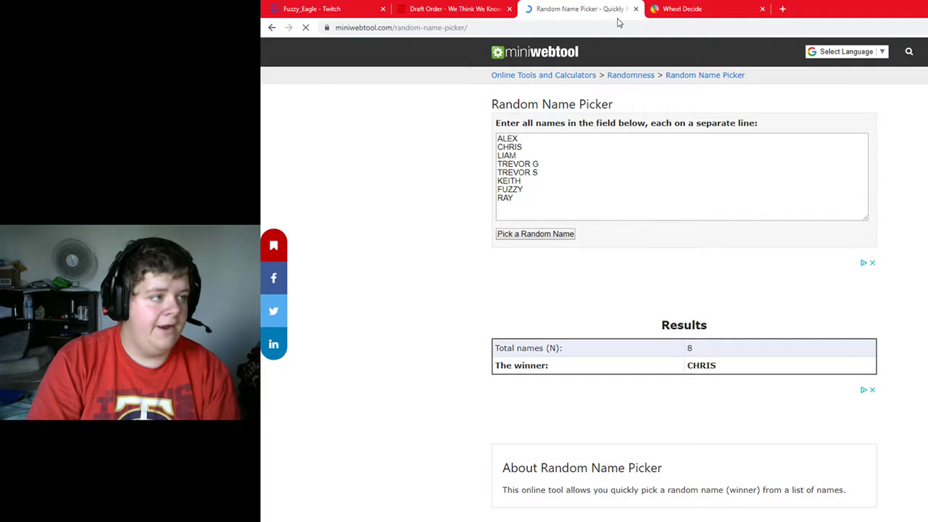
Move Team 9 to position 7 in the ESPN draft order and remove the third drawn participant from the Random Name Picker list.
click(467, 8)
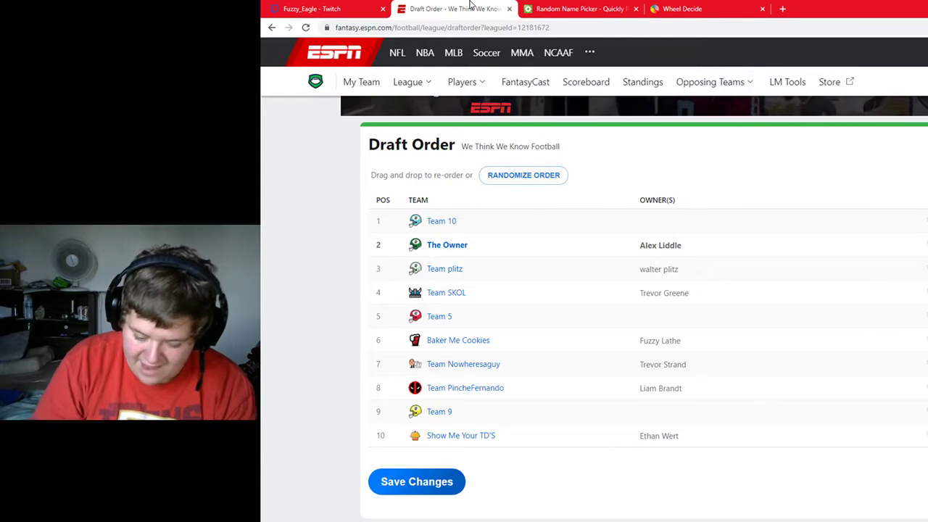
drag(460, 418, 467, 366)
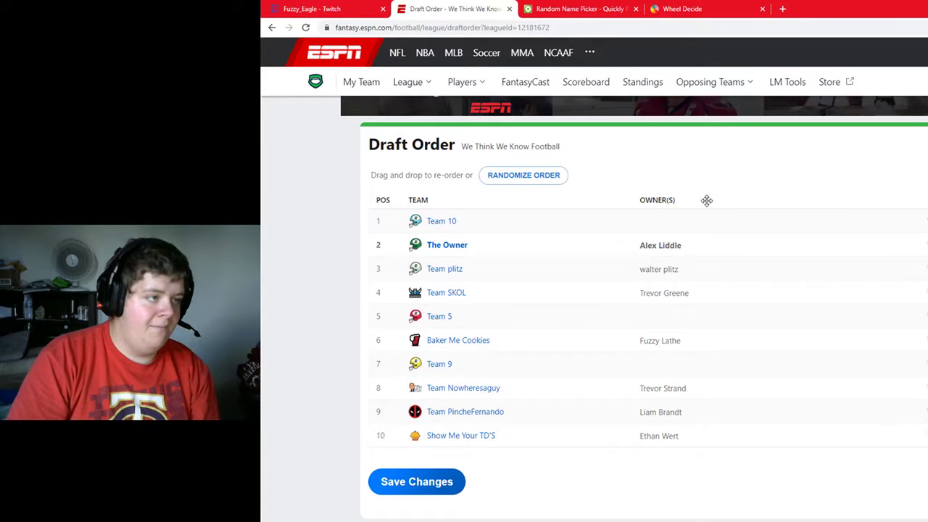
click(576, 8)
drag(527, 147, 499, 148)
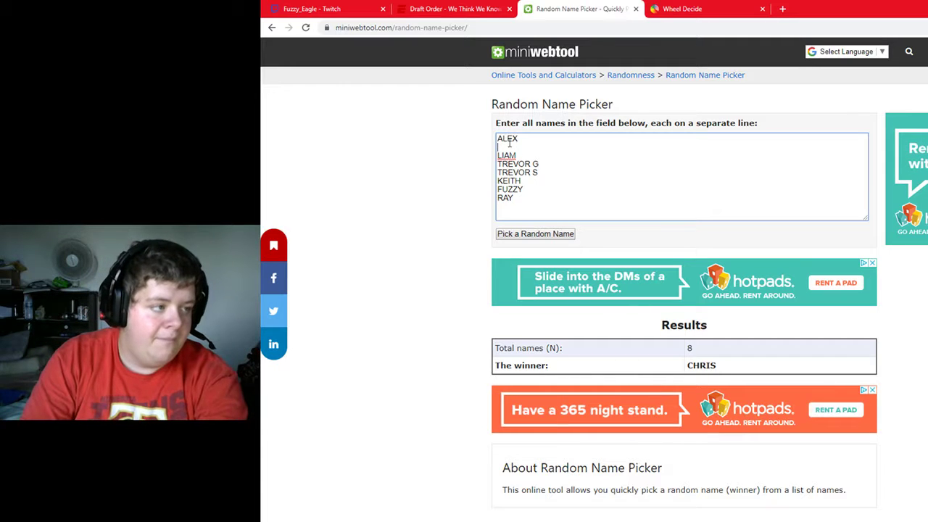
key(BackSpace)
key(BackSpace)
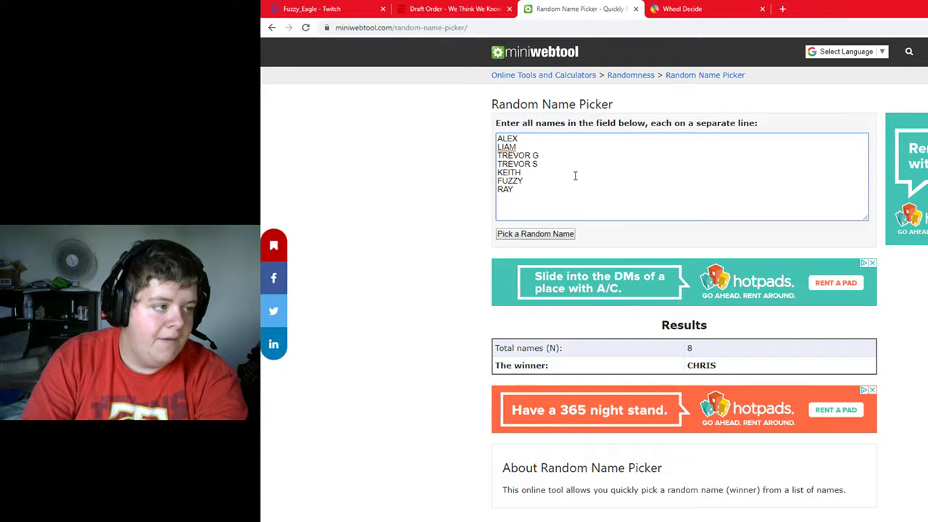
Remove choice 7 from the Wheel Decide wheel and apply the change.
click(703, 7)
scroll(836, 428, down, 5)
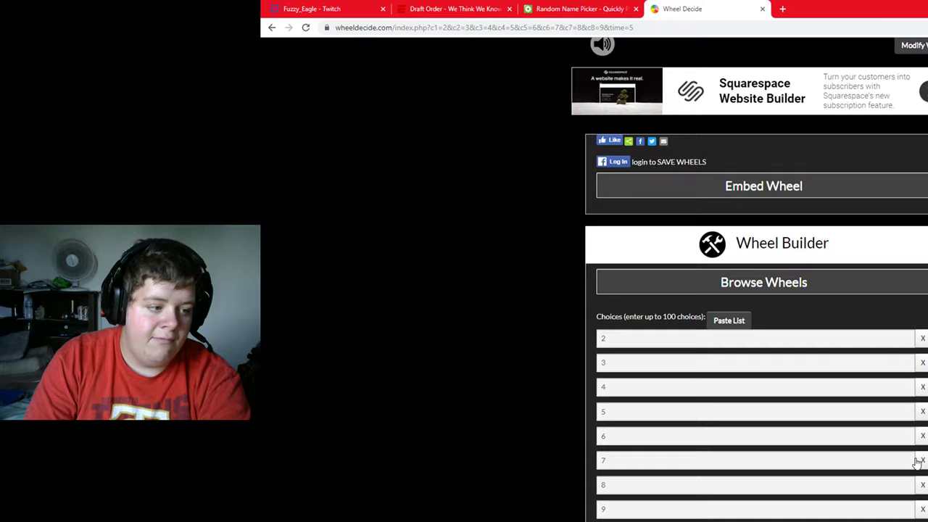
scroll(803, 496, down, 2)
click(759, 452)
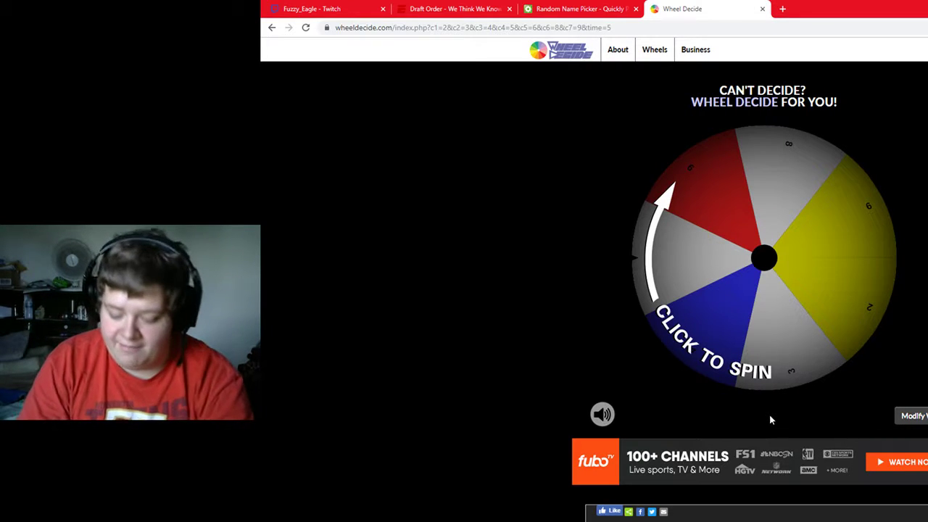
Spin the wheel of choices 2 to 6, 8 and 9, and pick a random name from the remaining participants.
click(734, 250)
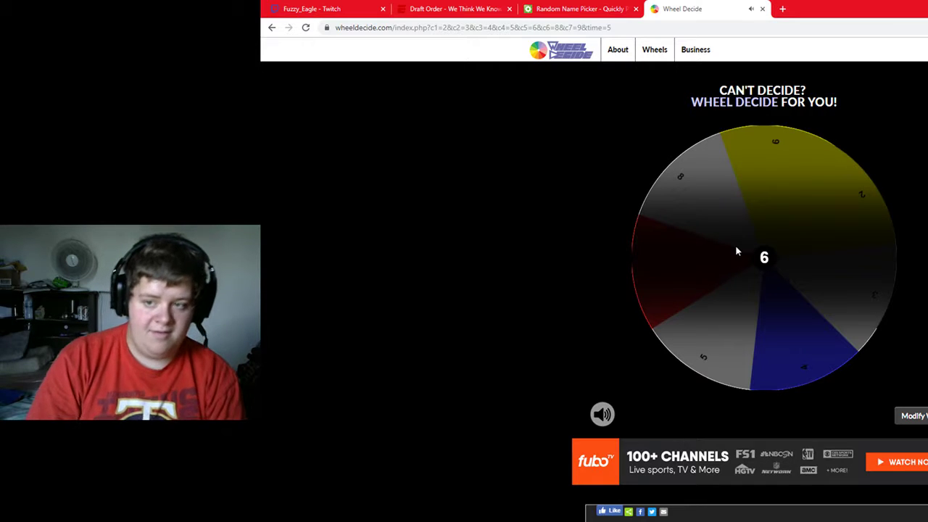
click(569, 9)
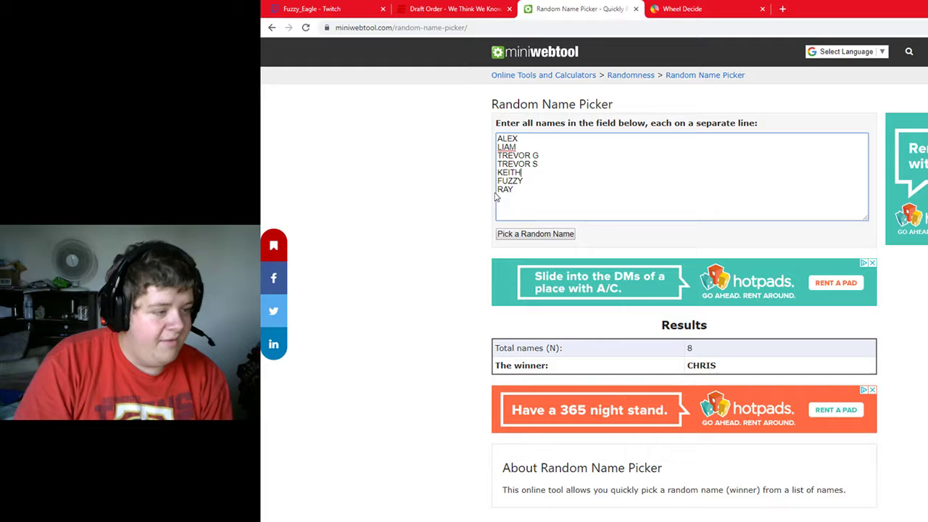
click(519, 234)
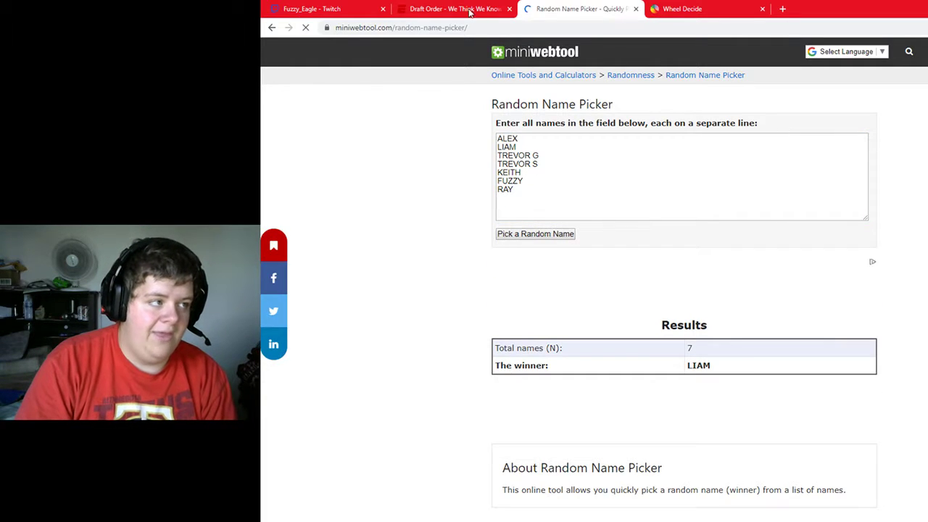
Move Team PincheFernando to position 6 in the ESPN draft order and put Team 9 back in position 7.
click(470, 12)
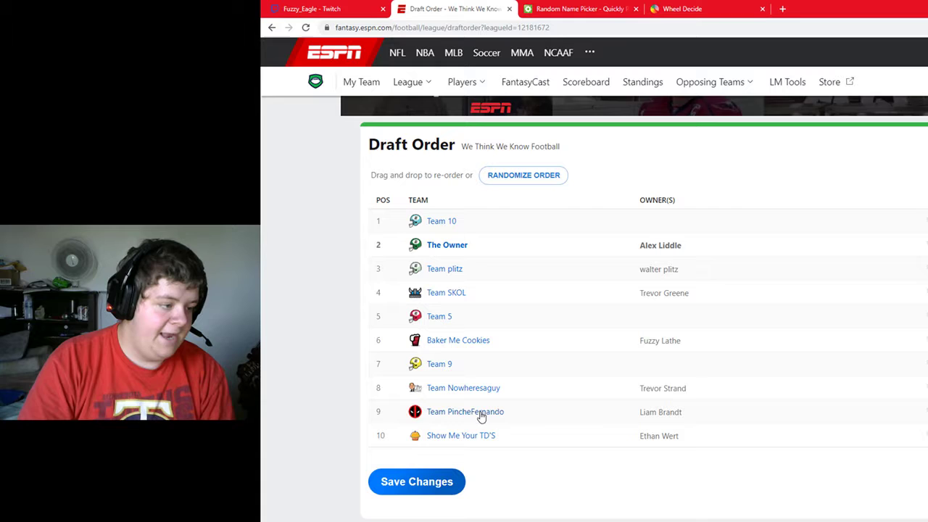
drag(489, 411, 482, 351)
drag(465, 389, 468, 362)
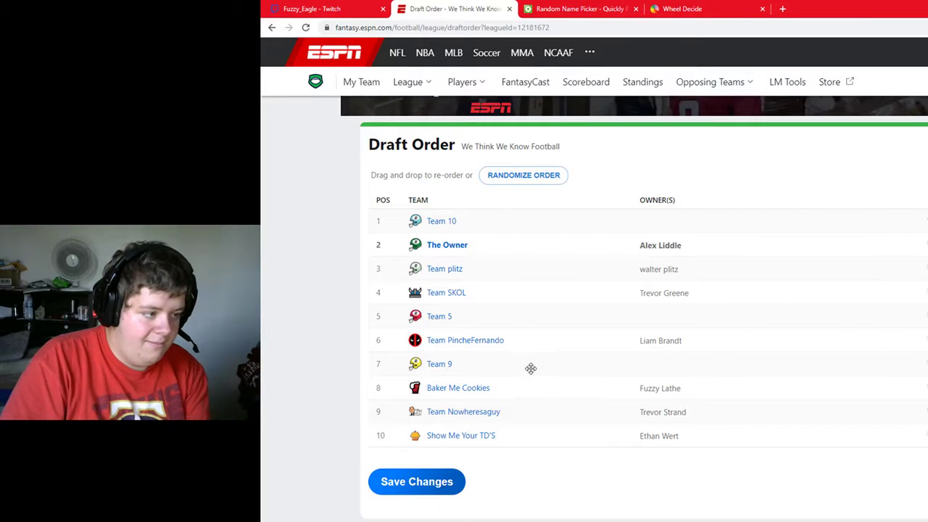
Remove the fourth drawn participant from the list in Random Name Picker.
click(584, 9)
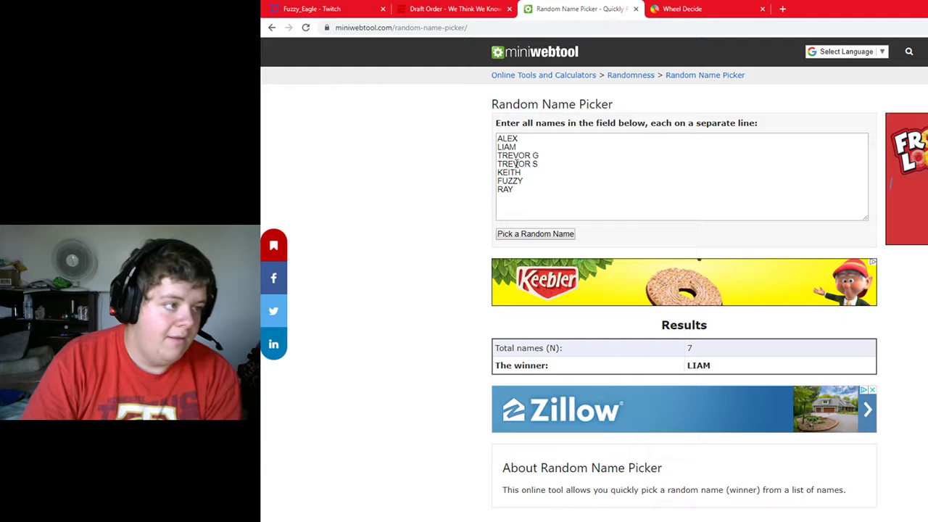
double_click(497, 147)
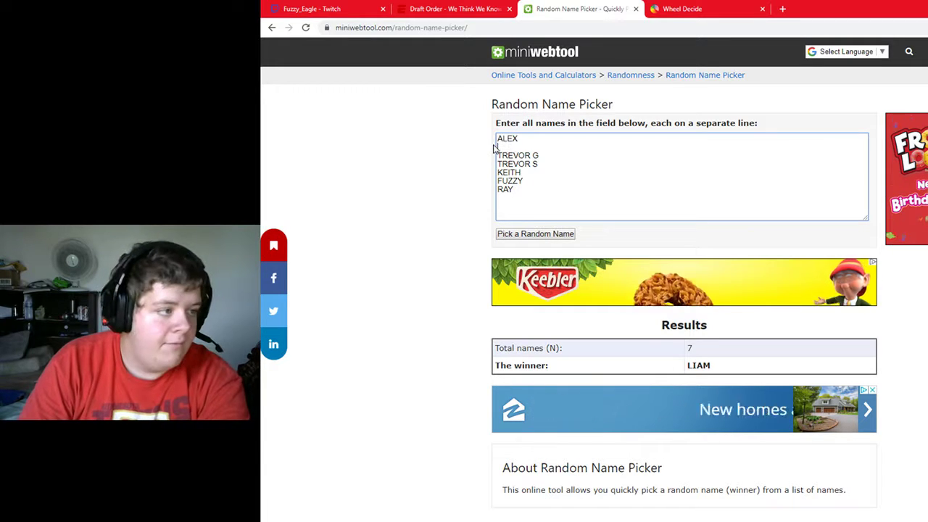
key(BackSpace)
key(BackSpace)
Remove choice 6 from the Wheel Decide wheel and update it to offer 2, 3, 4, 5, 8 and 9.
click(682, 8)
scroll(922, 482, down, 4)
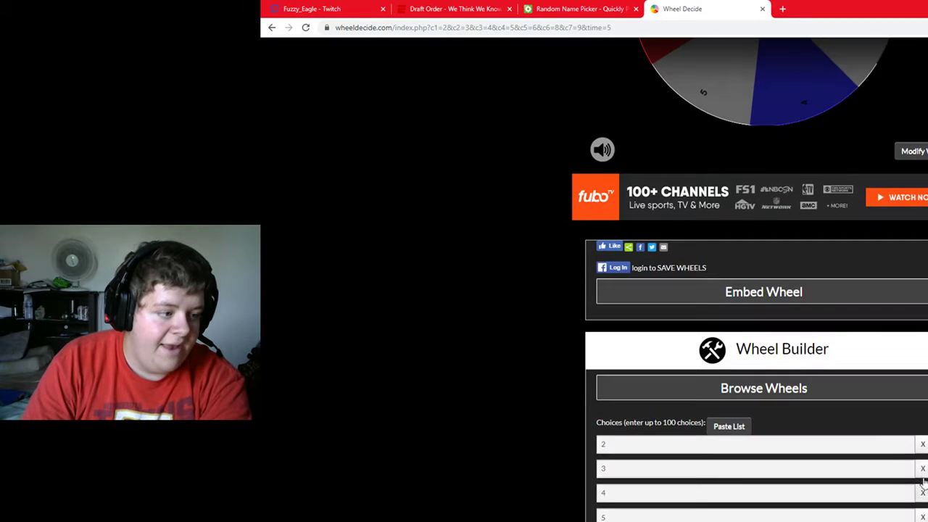
scroll(892, 507, down, 2)
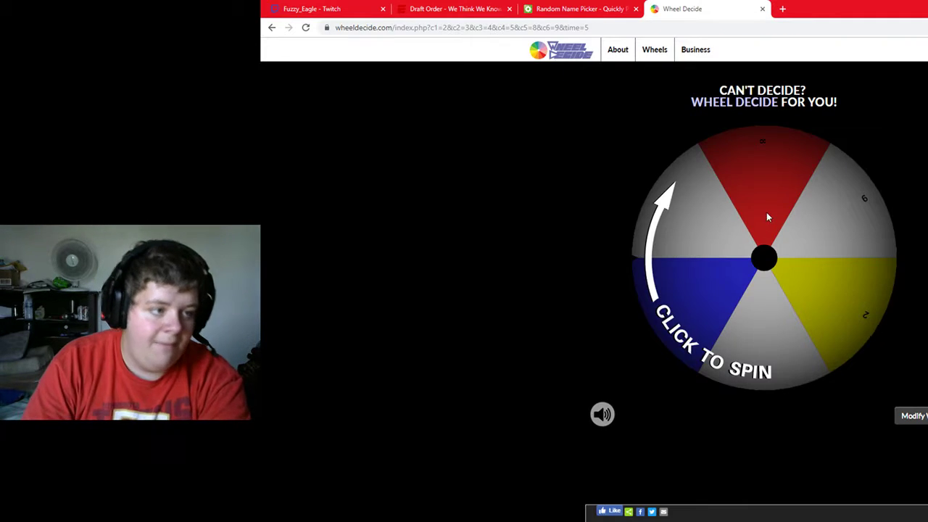
Spin the wheel of choices 2, 3, 4, 5, 8 and 9, and pick a random name from the shortened list.
click(766, 212)
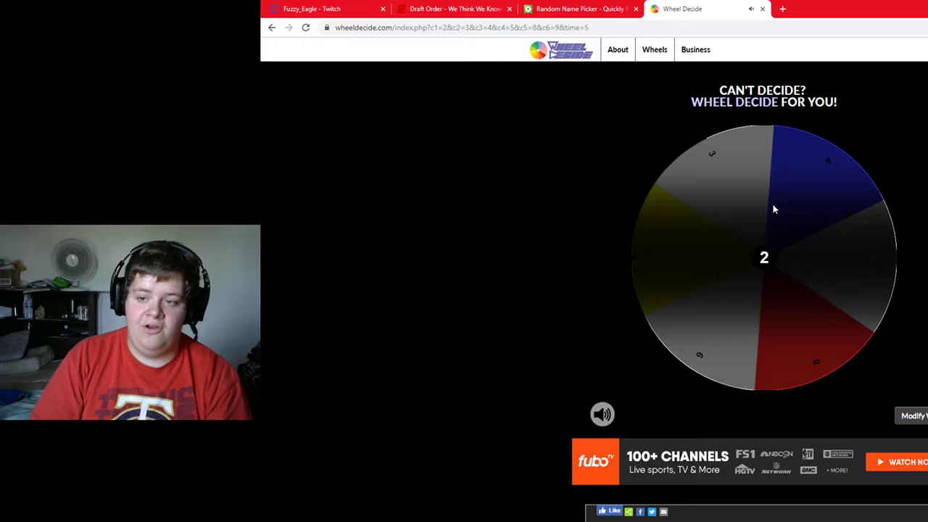
click(576, 9)
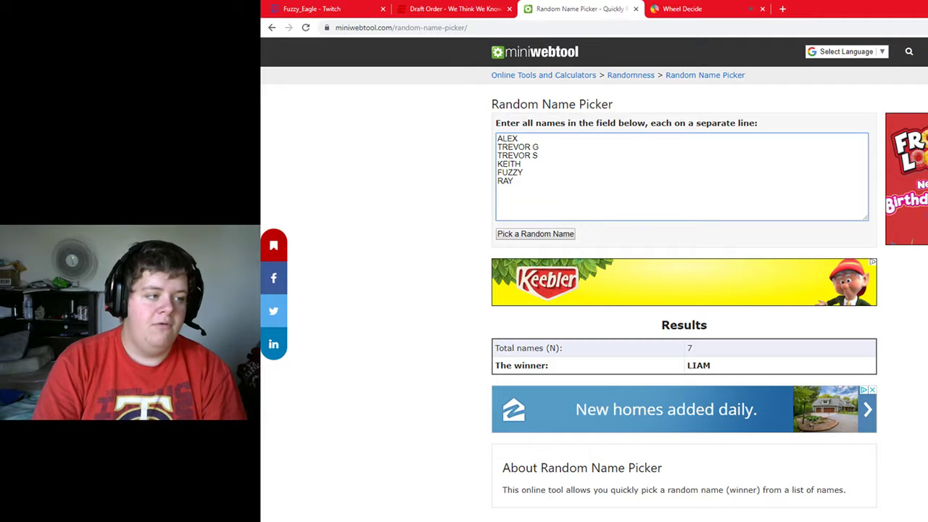
click(484, 226)
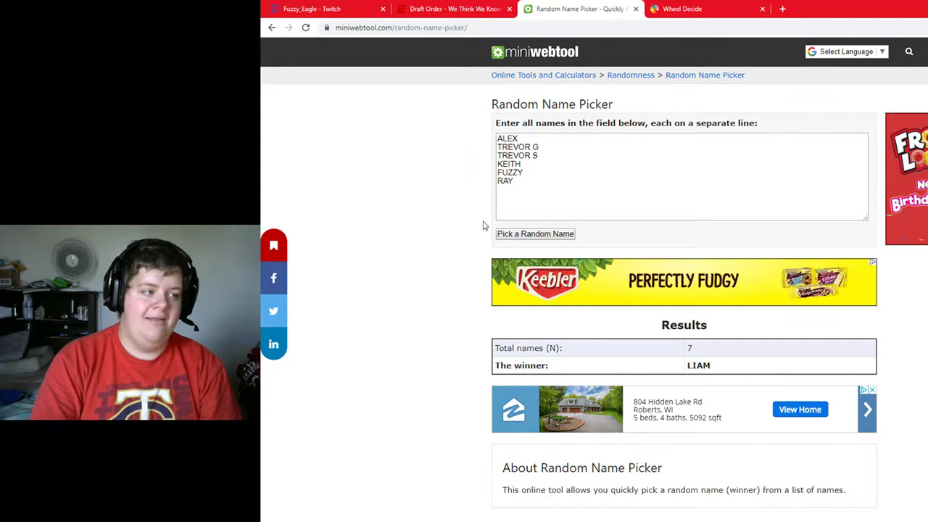
click(561, 235)
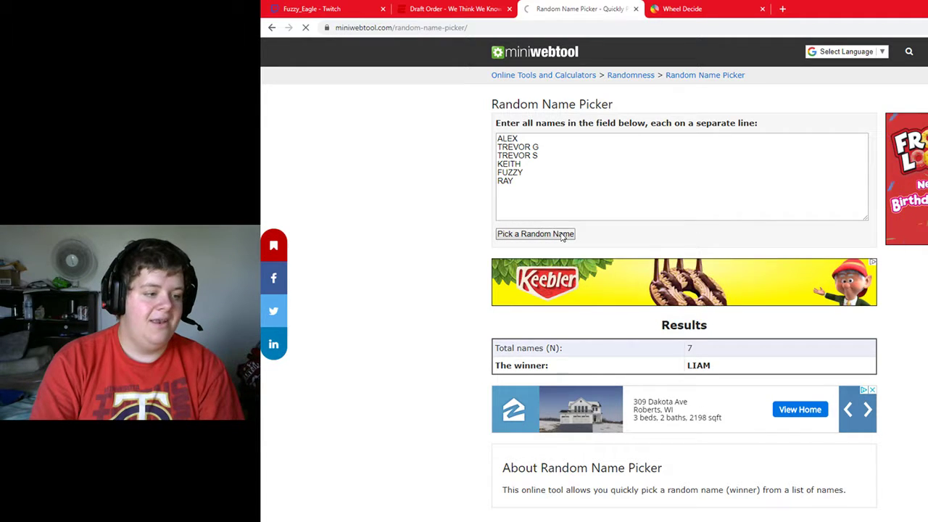
Move Baker Me Cookies to position 2 in the ESPN draft order and restore Team PincheFernando to 6 and Team 9 to 7.
click(451, 8)
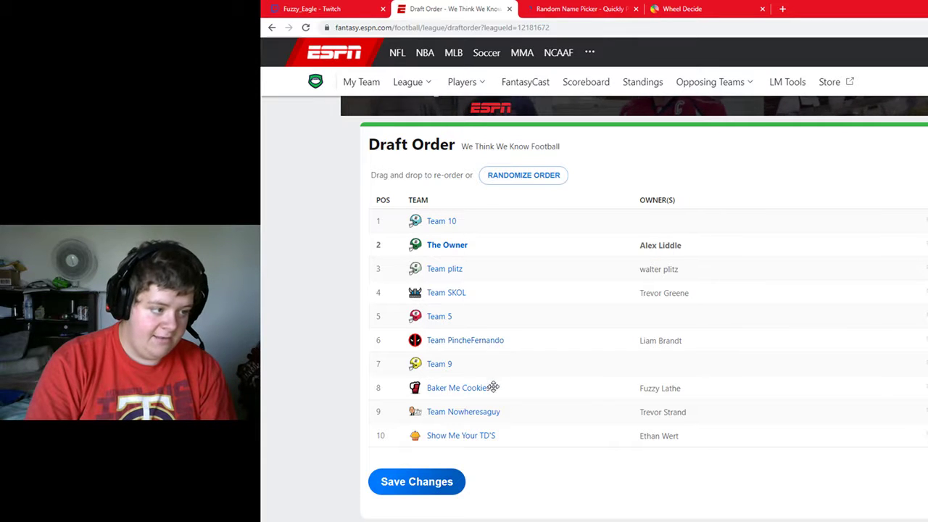
drag(493, 388, 480, 246)
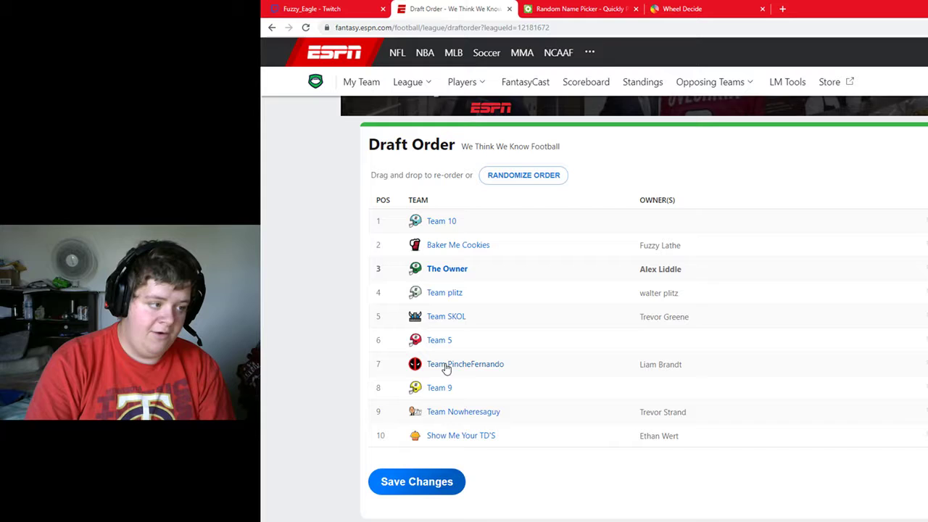
drag(453, 363, 456, 345)
drag(457, 390, 458, 362)
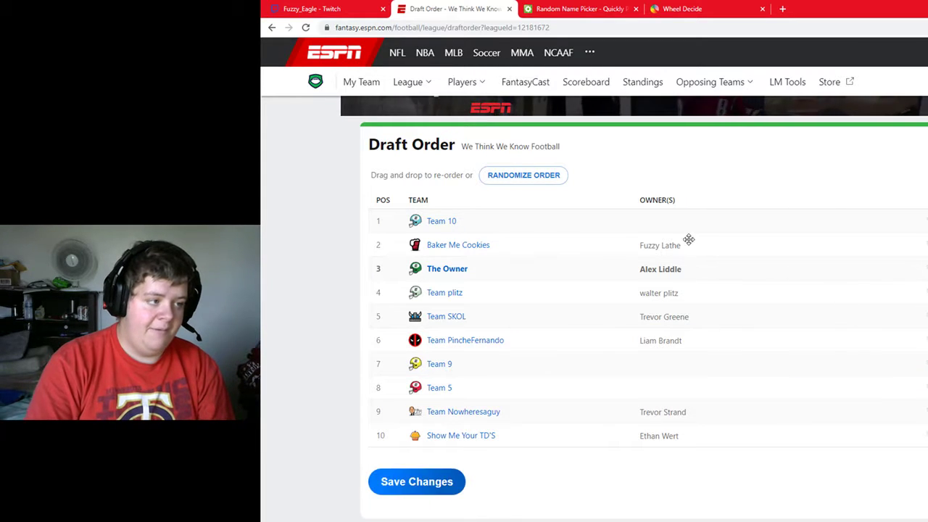
Remove the fifth drawn participant from the list in Random Name Picker.
click(576, 9)
click(524, 178)
click(526, 171)
drag(523, 172, 499, 173)
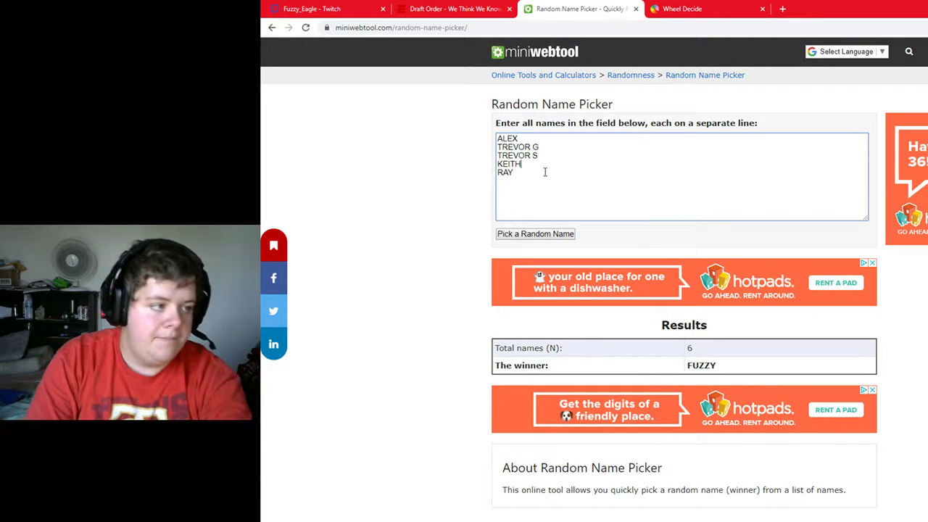
Remove choice 2 from the Wheel Decide wheel and update it to offer 3, 4, 5, 8 and 9.
click(681, 9)
scroll(905, 388, down, 5)
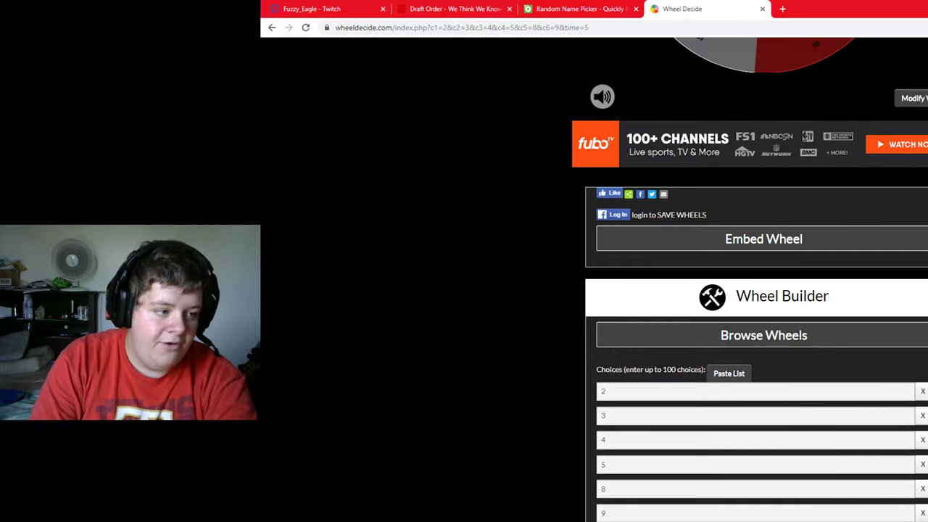
scroll(922, 397, down, 3)
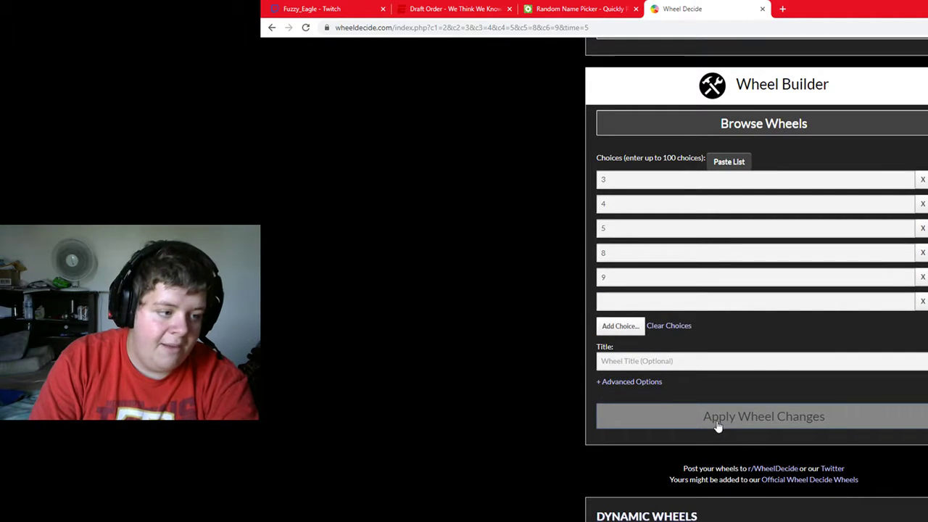
click(717, 427)
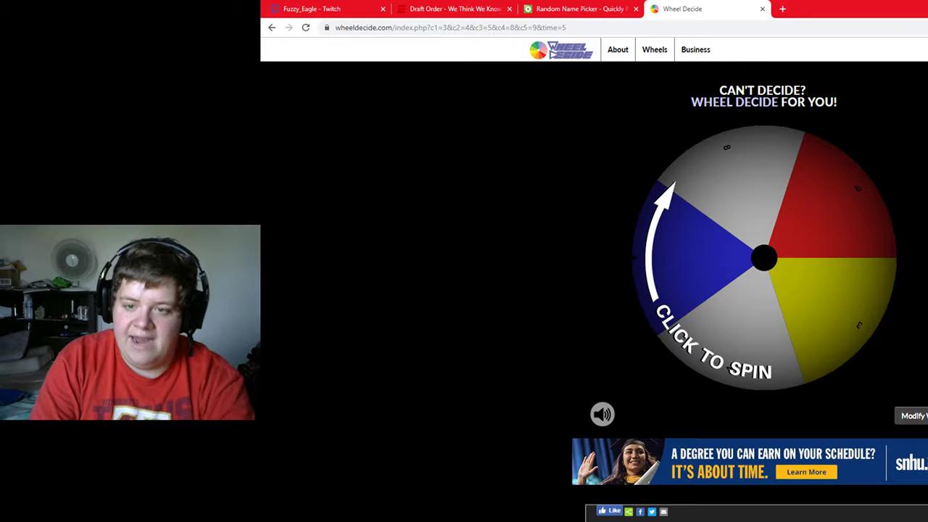
Spin the wheel of choices 3, 4, 5, 8 and 9, and pick a random name from the remaining participants.
click(862, 216)
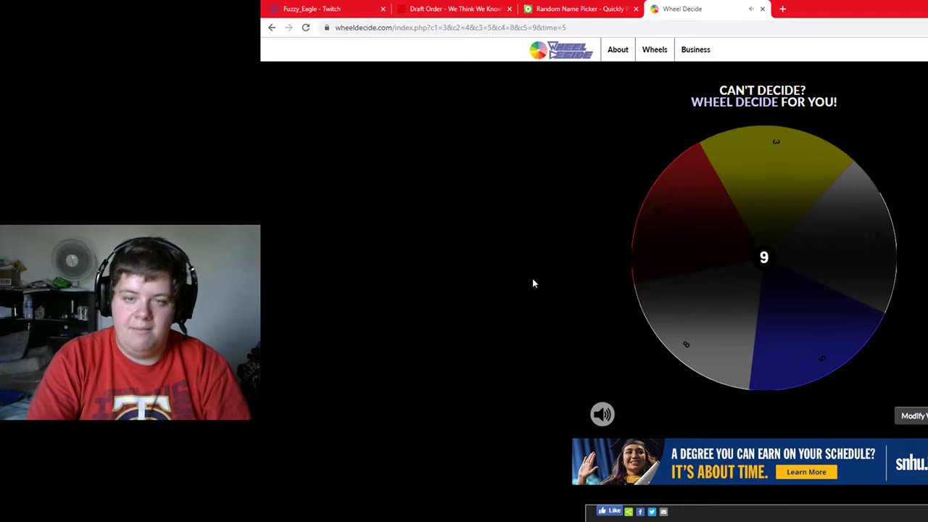
click(565, 10)
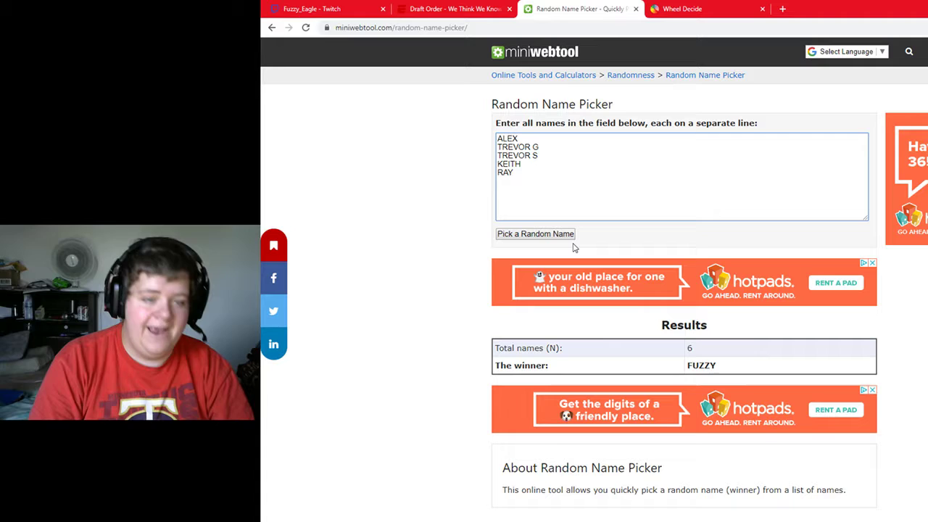
click(518, 235)
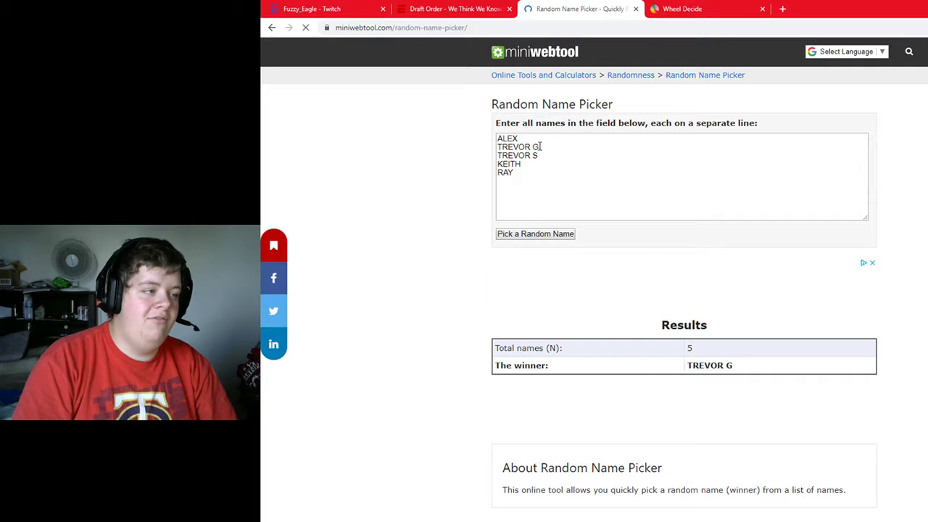
Move Team SKOL to position 9 in the ESPN draft order and readjust the teams displaced from their drawn positions.
key(ctrl+shift+Tab)
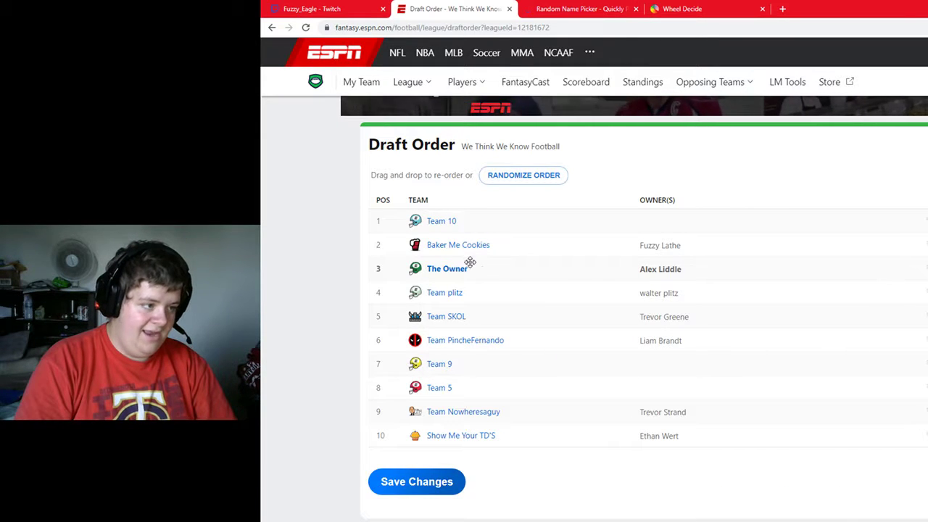
drag(452, 323, 476, 410)
drag(440, 317, 451, 362)
Remove the sixth drawn participant from the list in Random Name Picker.
click(580, 9)
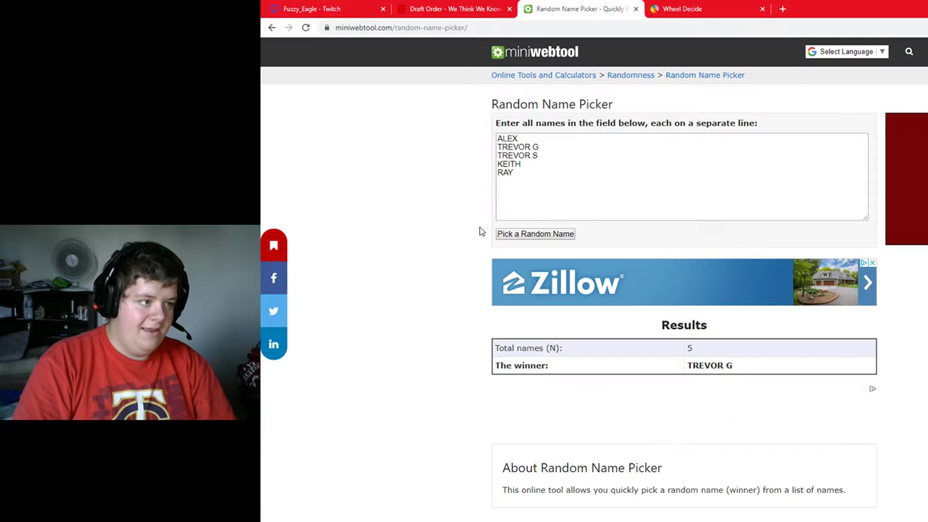
drag(541, 146, 497, 148)
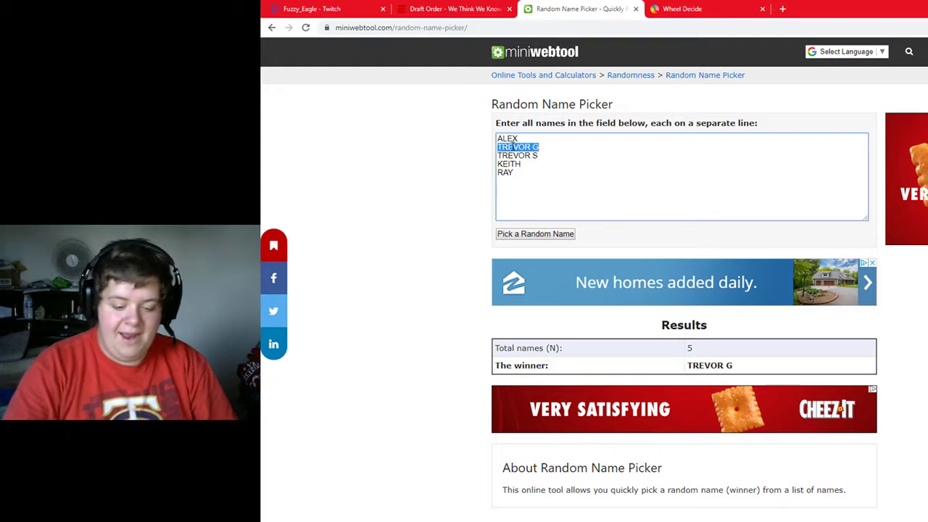
key(BackSpace)
key(BackSpace)
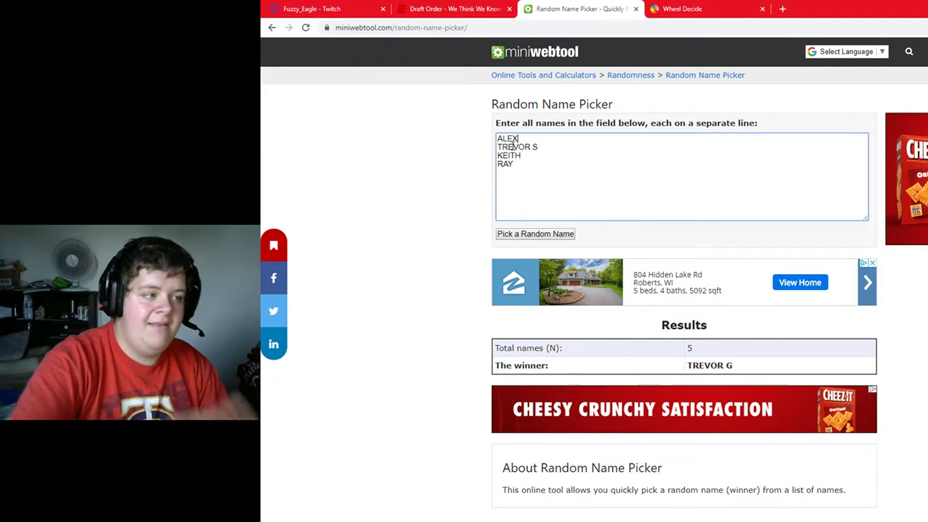
Remove choice 9 from the Wheel Decide wheel and update it to offer 3, 4, 5 and 8.
click(644, 6)
scroll(761, 348, down, 4)
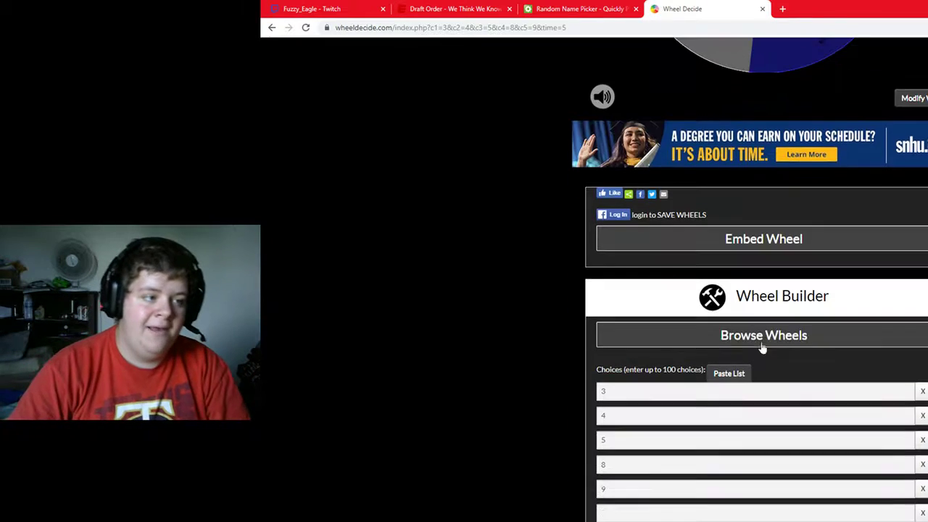
click(922, 492)
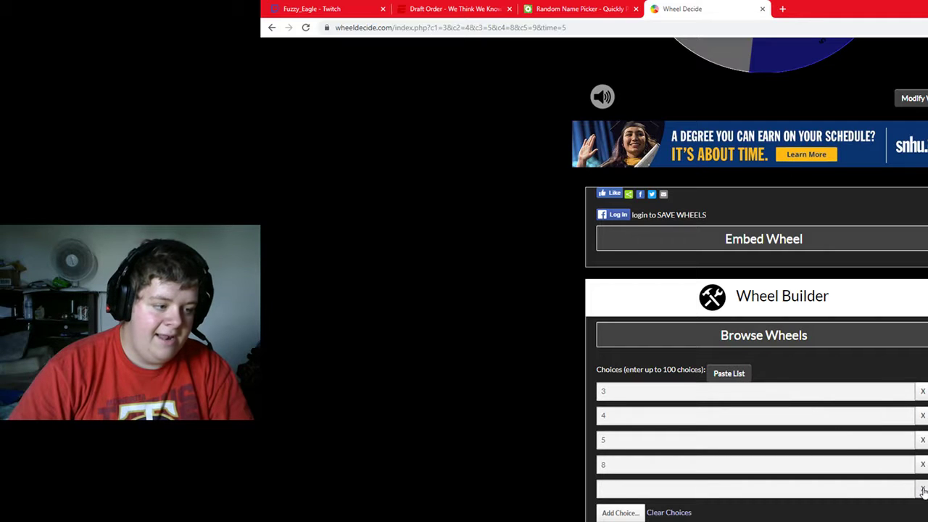
scroll(907, 488, down, 2)
click(855, 449)
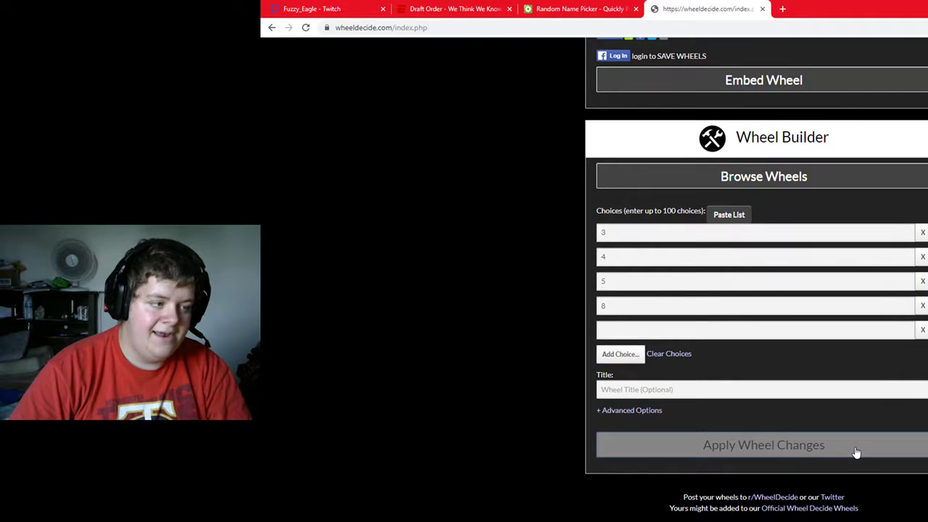
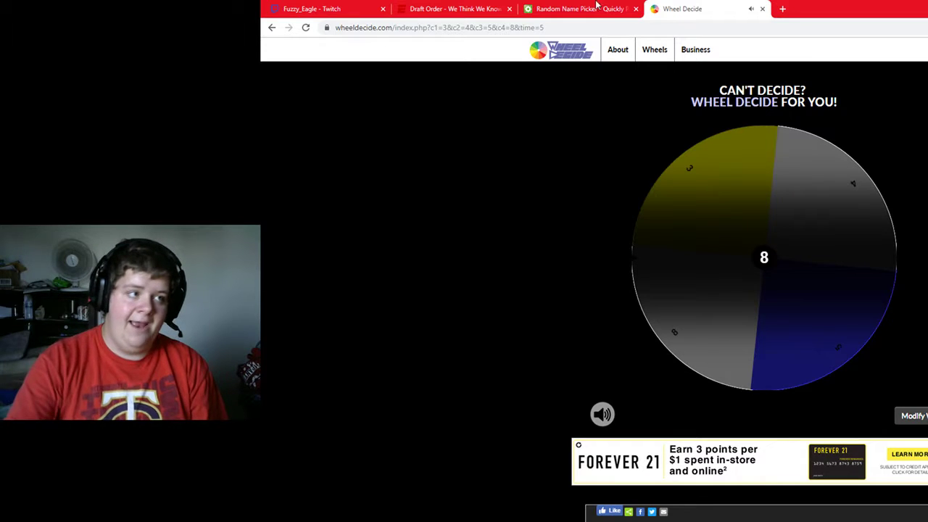
Pick a random name from the four remaining participants in Random Name Picker and check that team's place in the ESPN draft order.
click(572, 8)
click(552, 239)
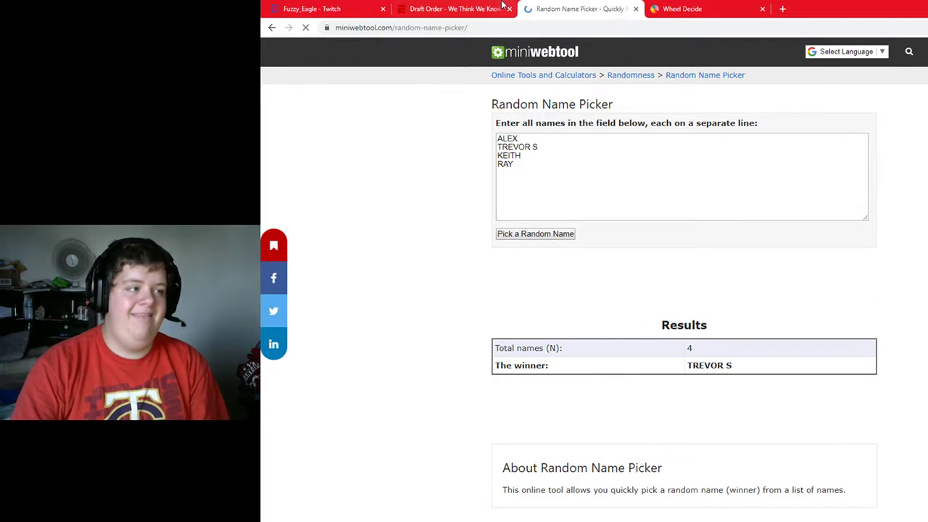
click(453, 9)
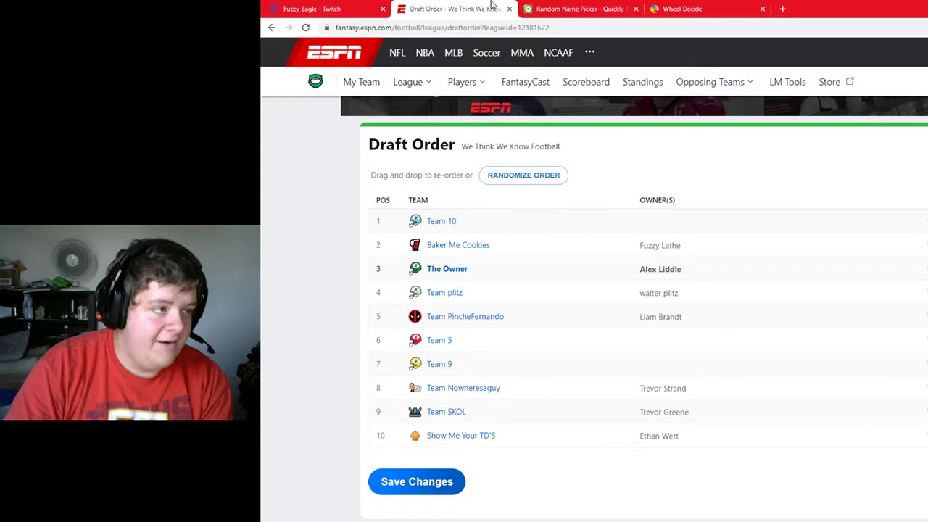
Remove the seventh drawn participant from the list in Random Name Picker.
click(580, 8)
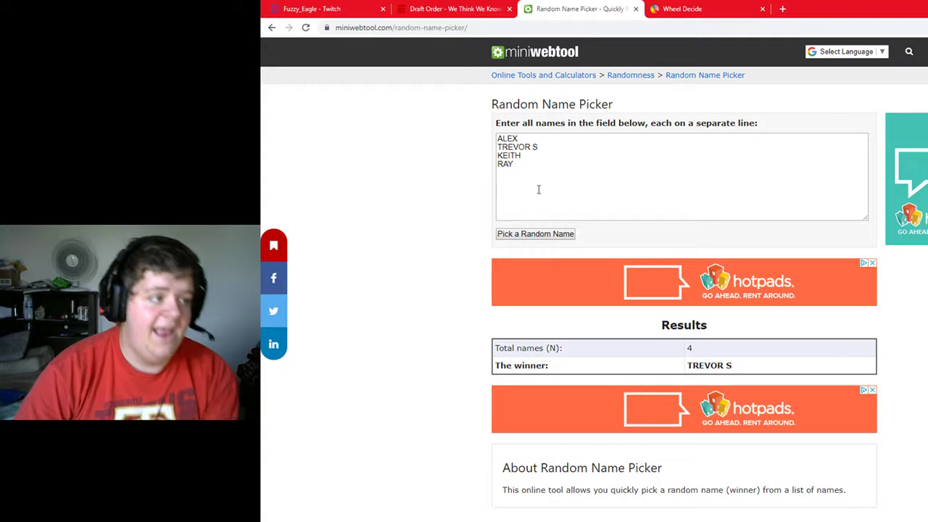
drag(541, 147, 489, 150)
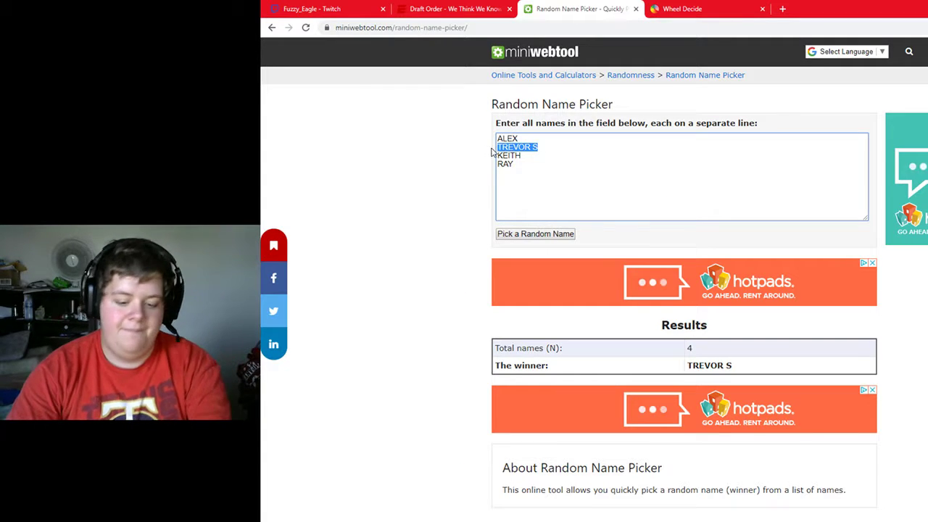
key(BackSpace)
key(BackSpace)
Remove choice 8 from the Wheel Decide wheel and update it to offer 3, 4 and 5.
click(670, 5)
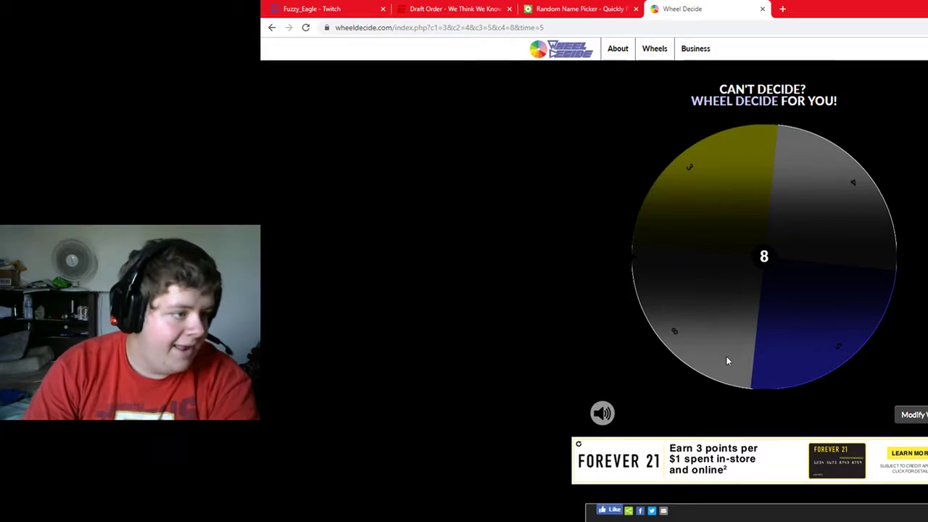
scroll(725, 356, down, 10)
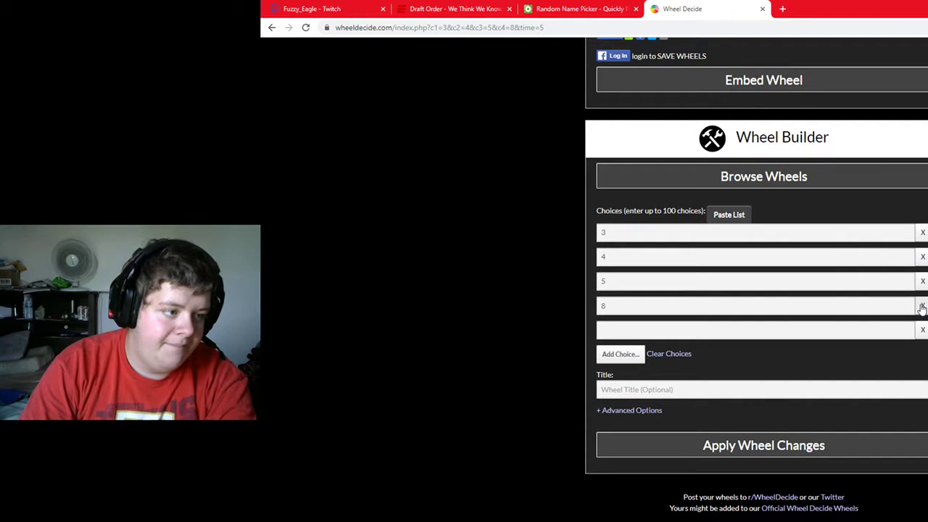
click(922, 306)
click(752, 421)
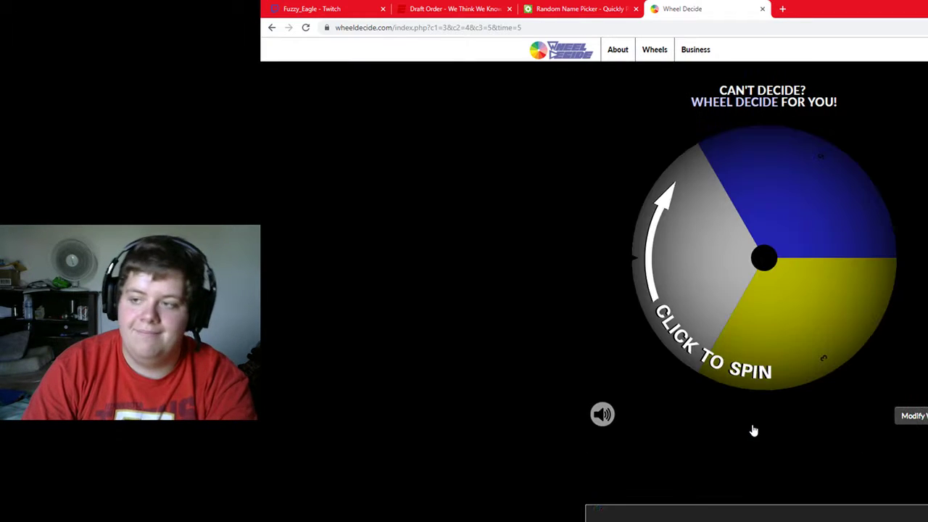
scroll(751, 430, down, 2)
scroll(754, 290, down, 2)
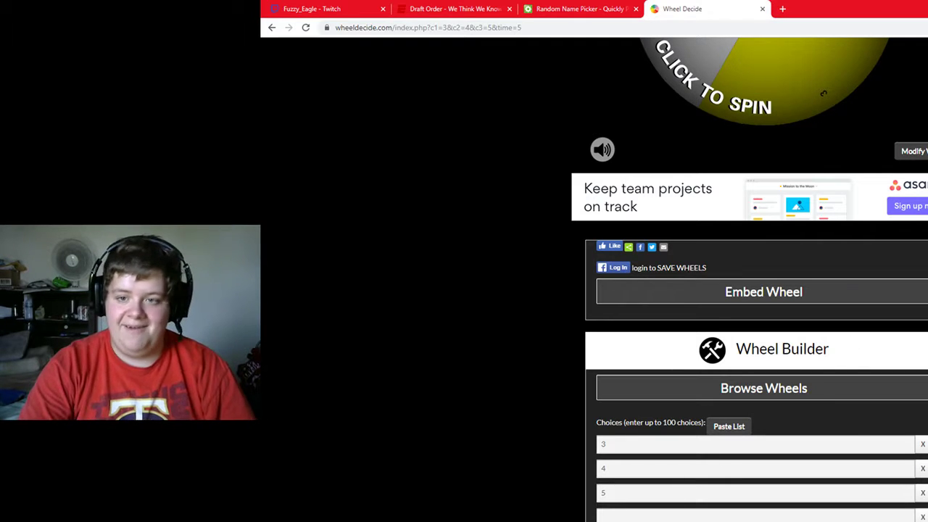
scroll(754, 290, up, 5)
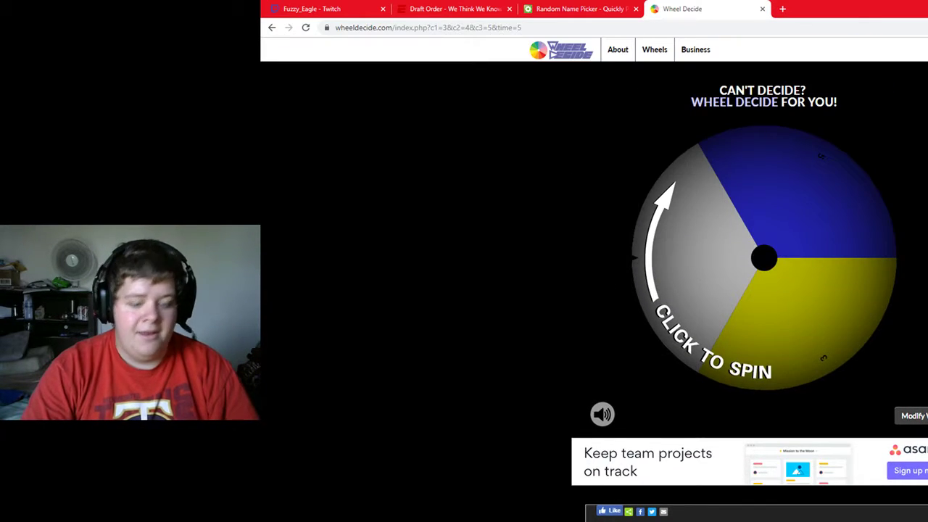
Spin the wheel of choices 3, 4 and 5, and pick a random name from the three remaining participants.
click(577, 9)
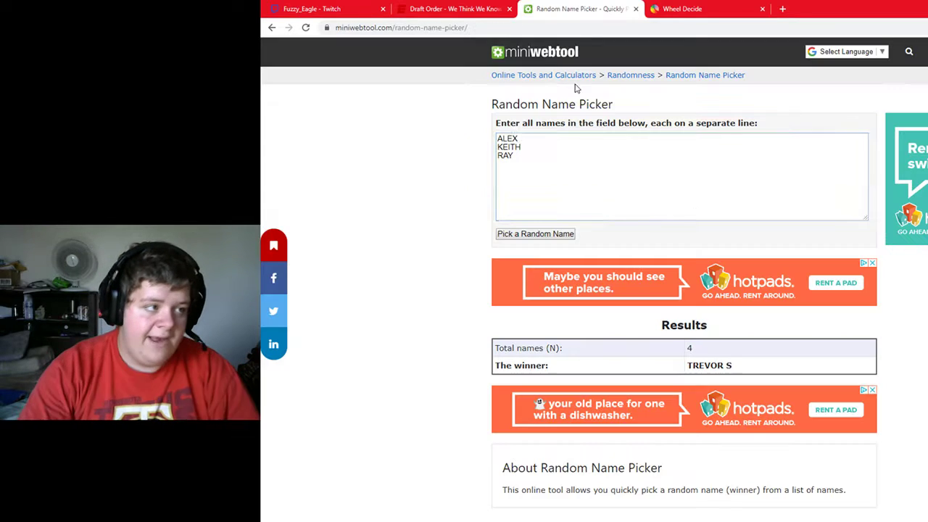
click(682, 8)
click(741, 186)
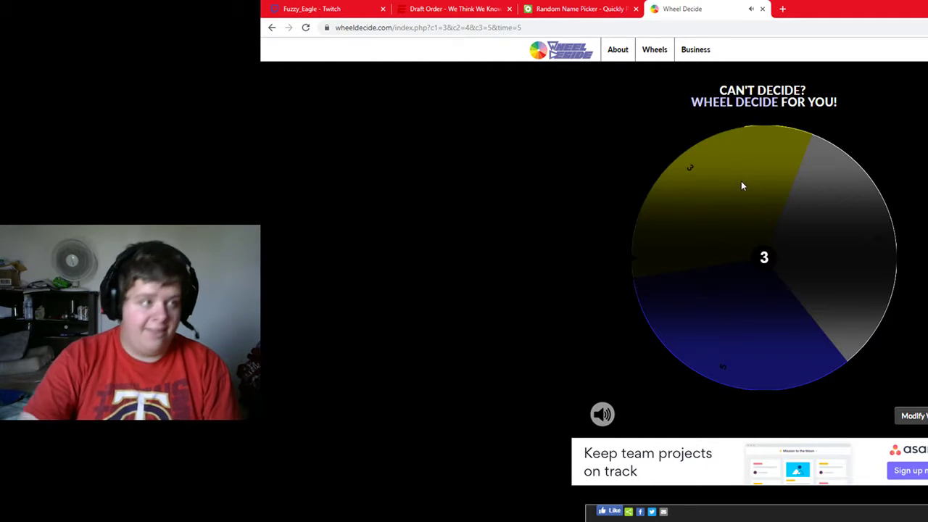
click(558, 9)
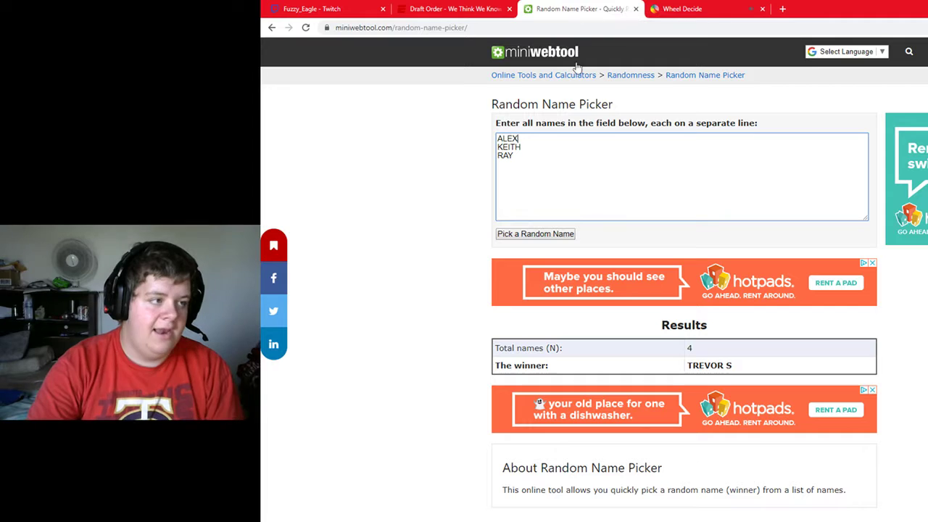
click(521, 234)
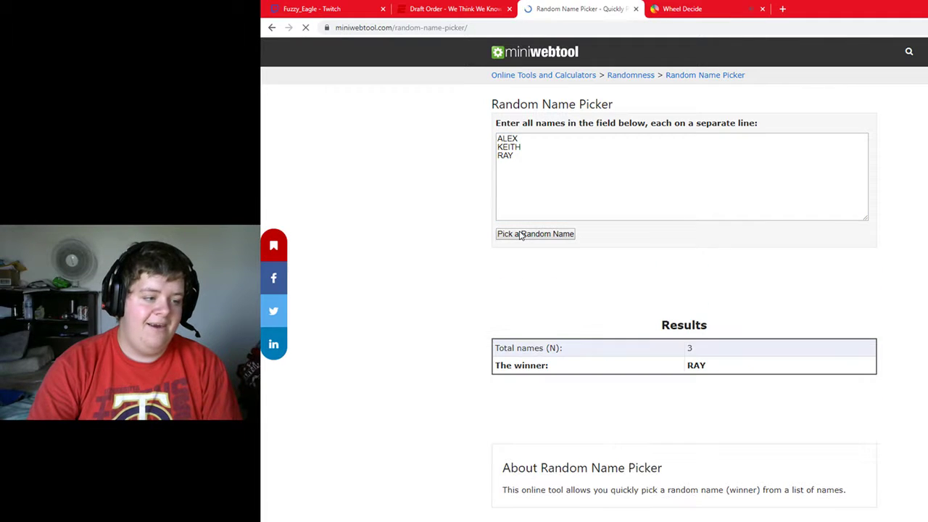
Move Team 5 to position 3 in the ESPN draft order.
click(453, 9)
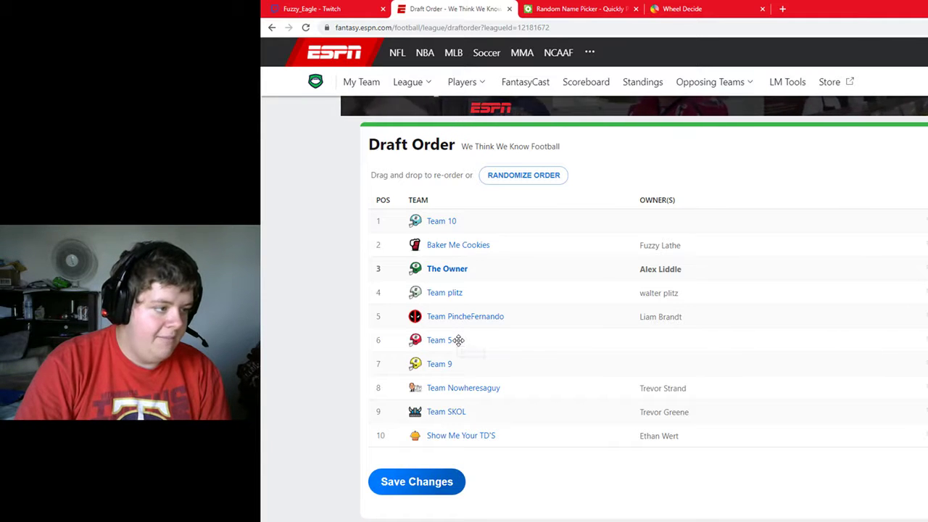
drag(458, 340, 460, 271)
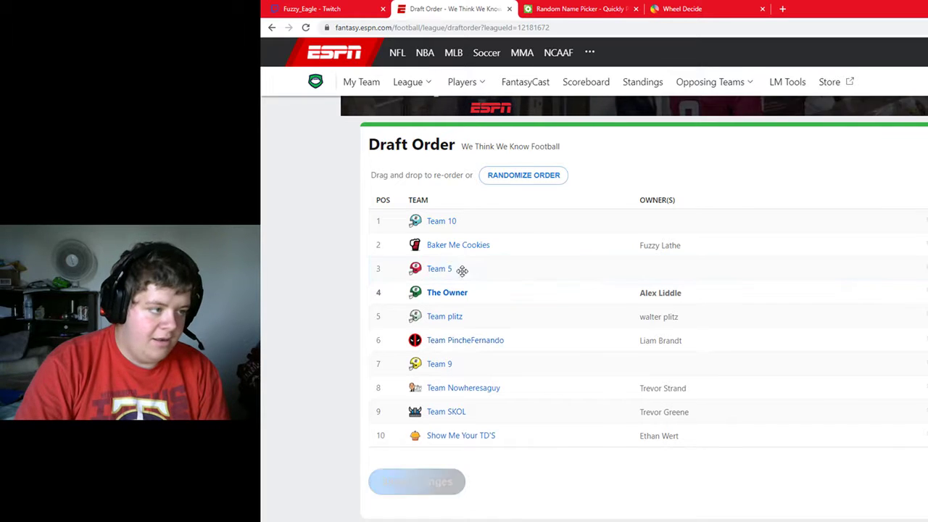
Remove choice 3 from the Wheel Decide wheel and update it to offer only 4 and 5.
click(685, 6)
scroll(770, 391, down, 3)
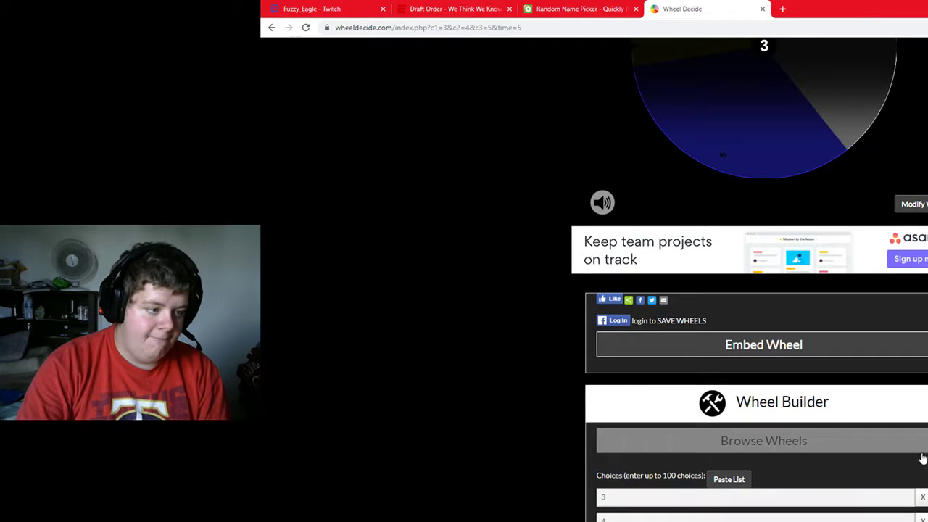
click(923, 497)
scroll(869, 471, down, 3)
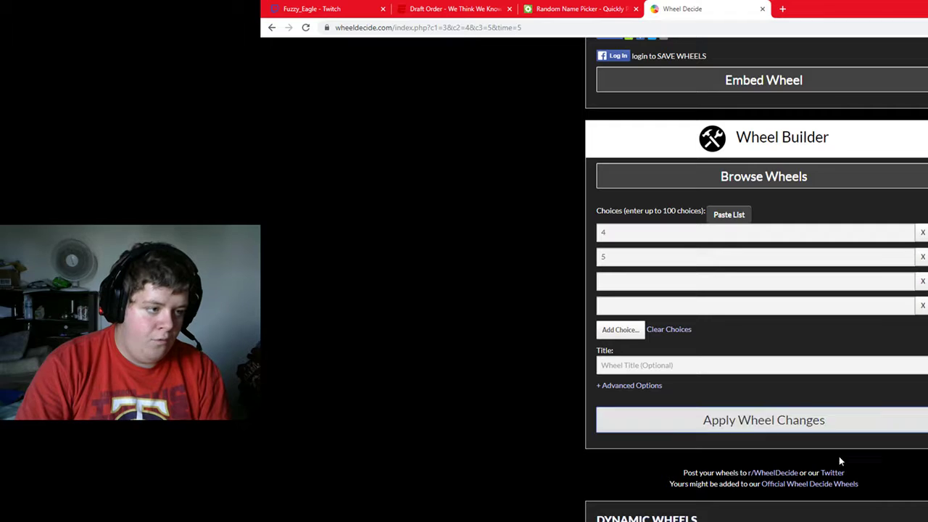
click(839, 420)
Remove the eighth drawn participant from the Random Name Picker list and return to the ESPN draft order.
click(580, 9)
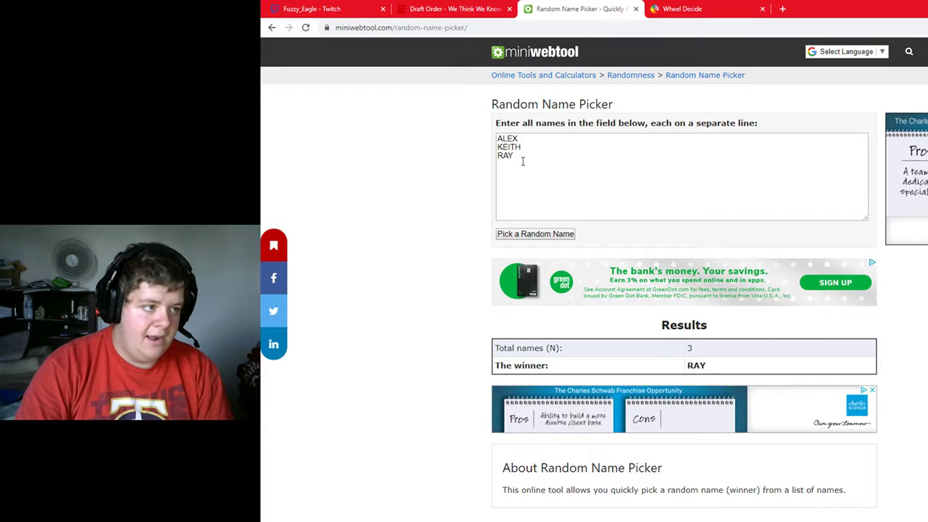
drag(519, 157, 455, 149)
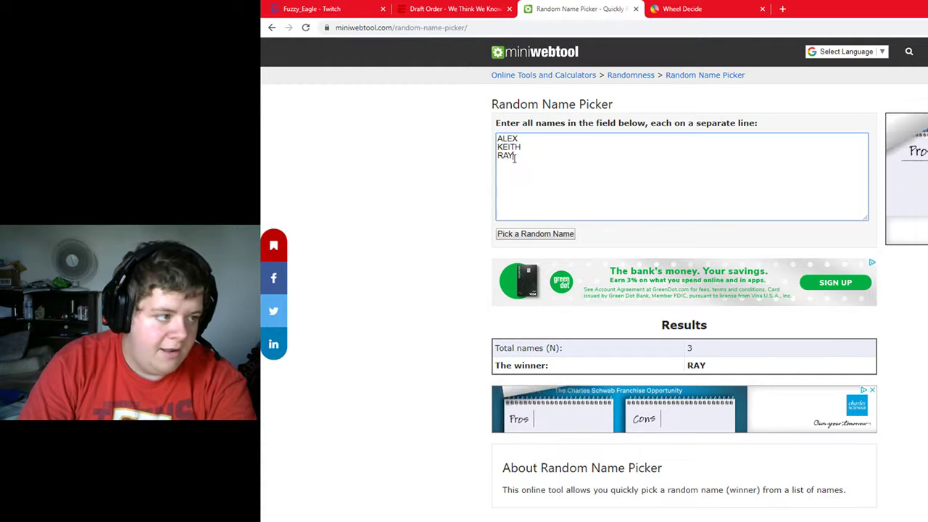
drag(517, 158, 493, 160)
key(BackSpace)
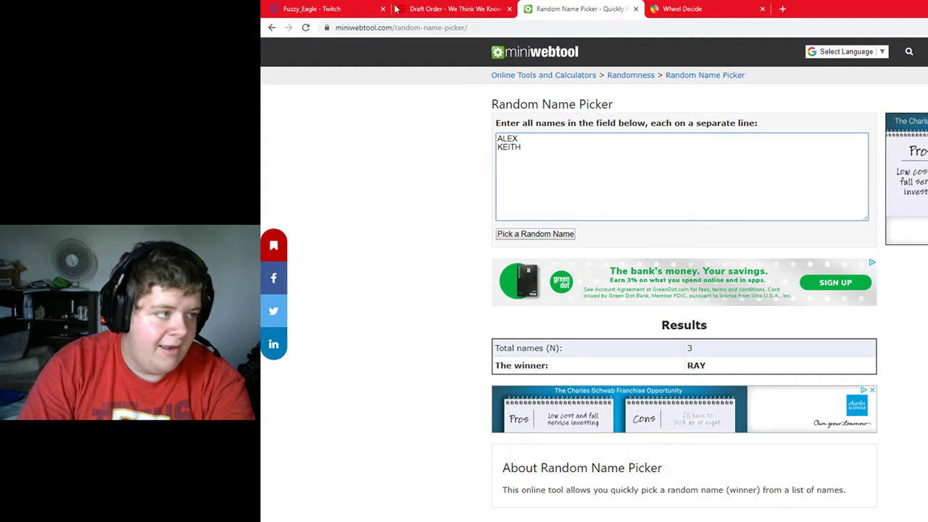
click(453, 8)
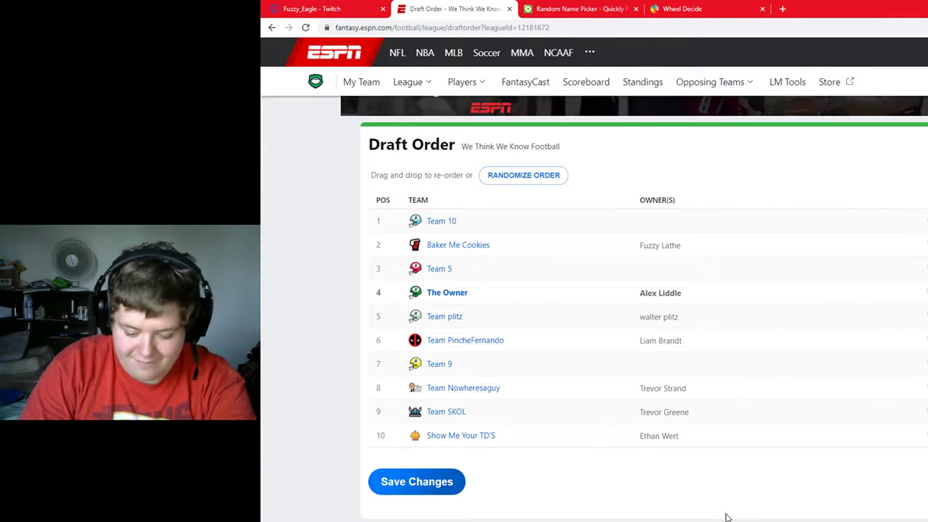
Spin the wheel of choices 4 and 5, and pick a random name from the last two participants.
click(681, 8)
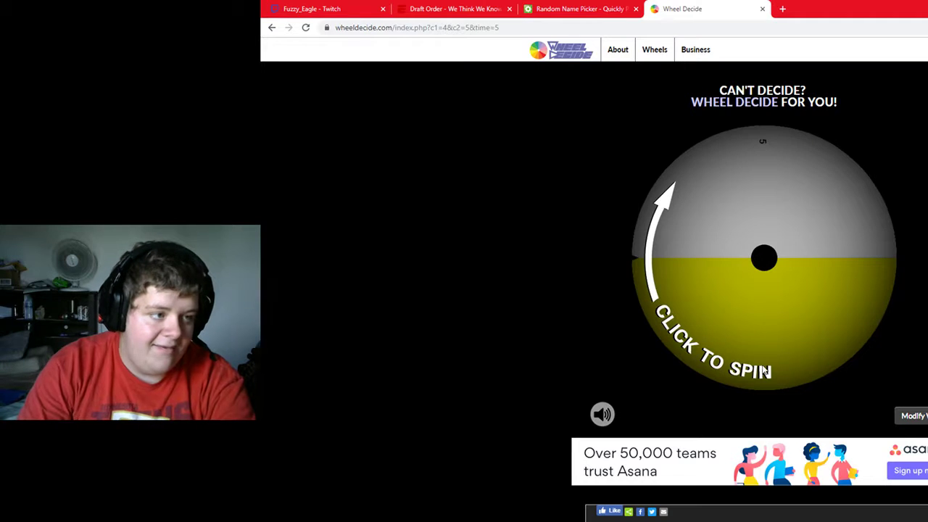
click(801, 262)
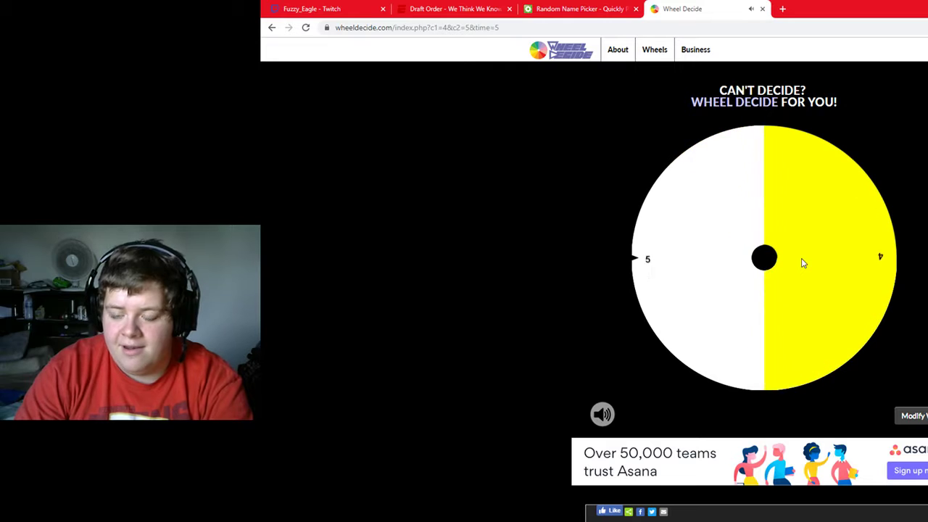
click(572, 8)
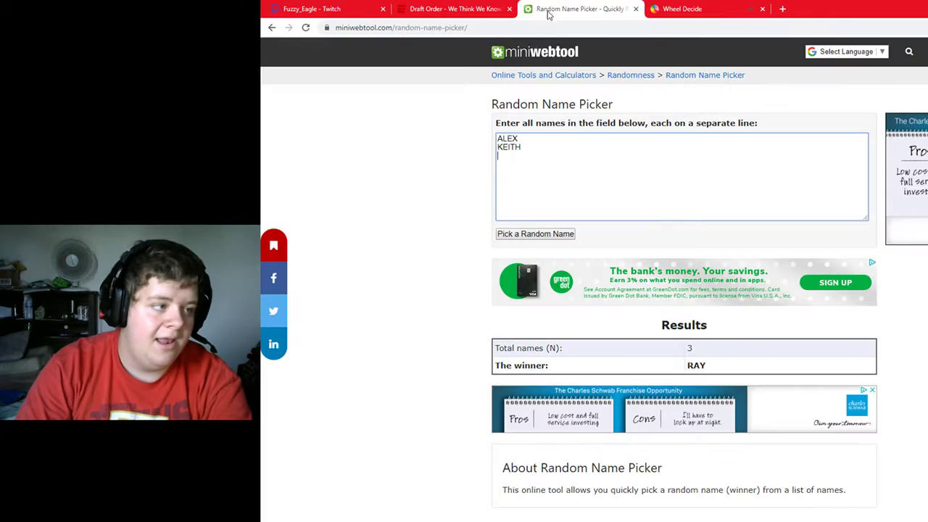
click(543, 234)
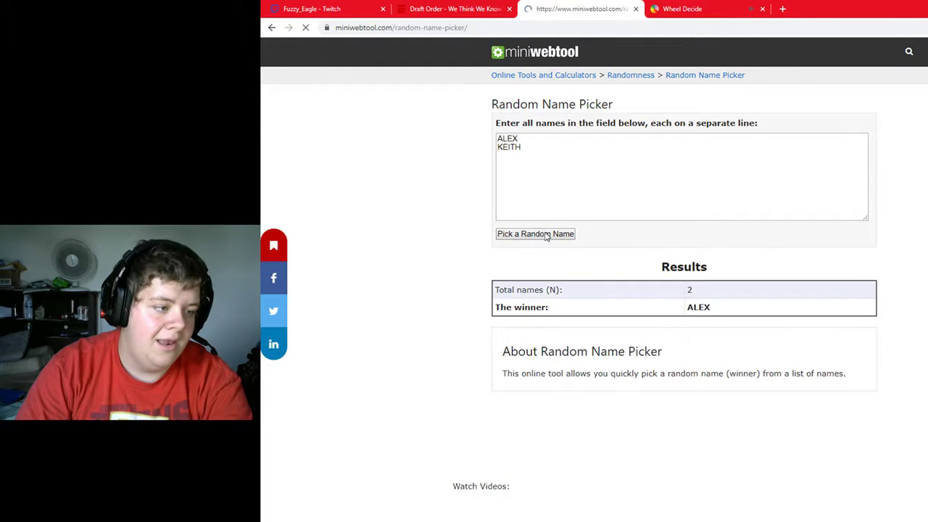
Move The Owner to position 5 in the ESPN draft order, save the changes and dismiss the confirmation.
click(464, 7)
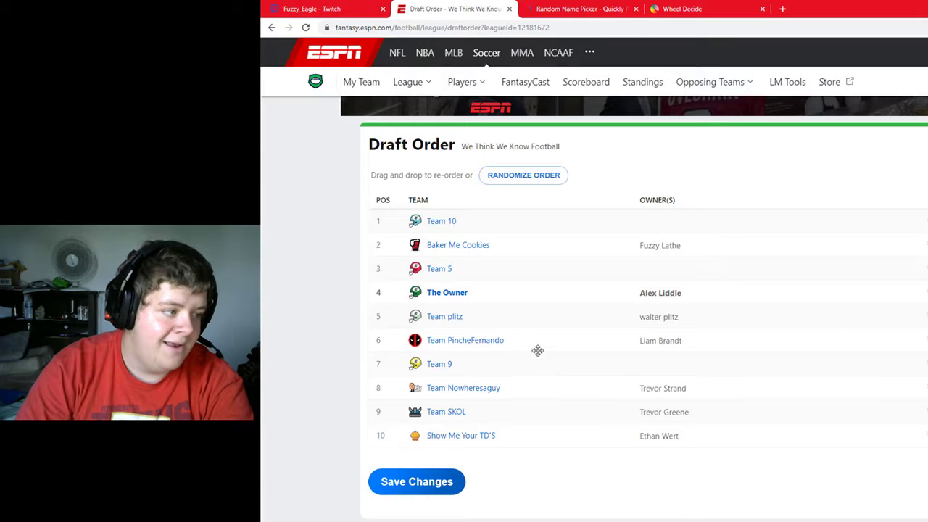
drag(466, 292, 458, 318)
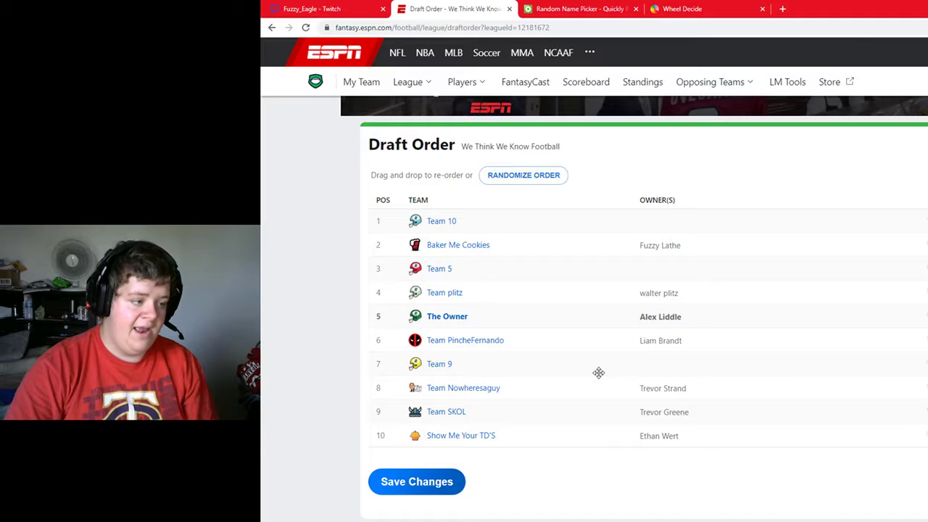
click(418, 482)
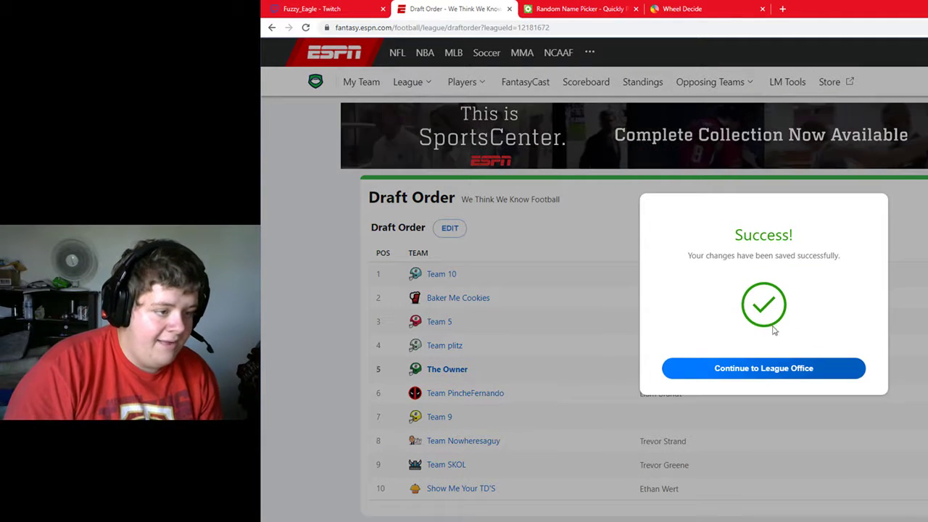
click(262, 339)
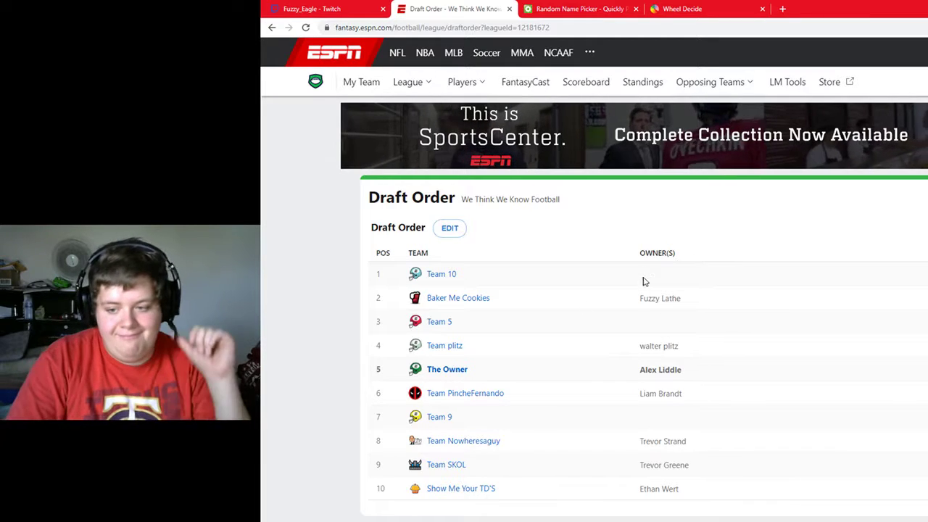